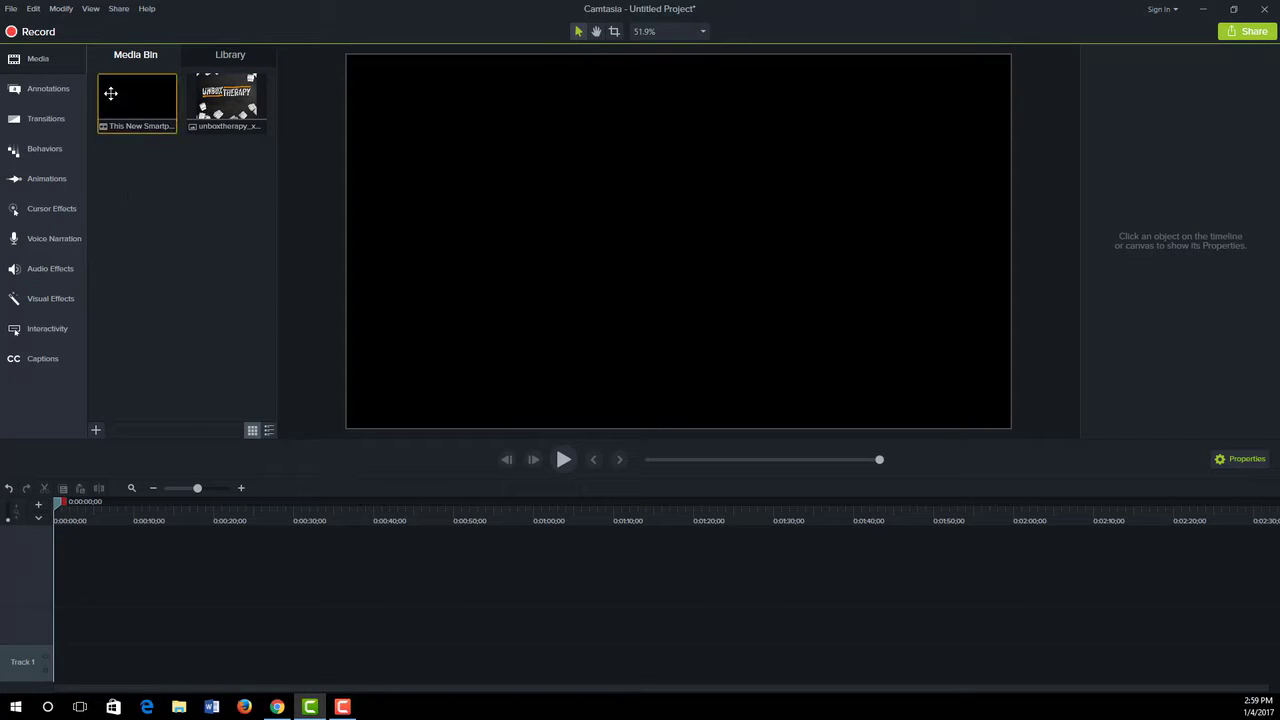
- Place the smartphone video at the start of Track 1 and move the playhead to about 1 second
left_click_drag(110, 93, 72, 660)
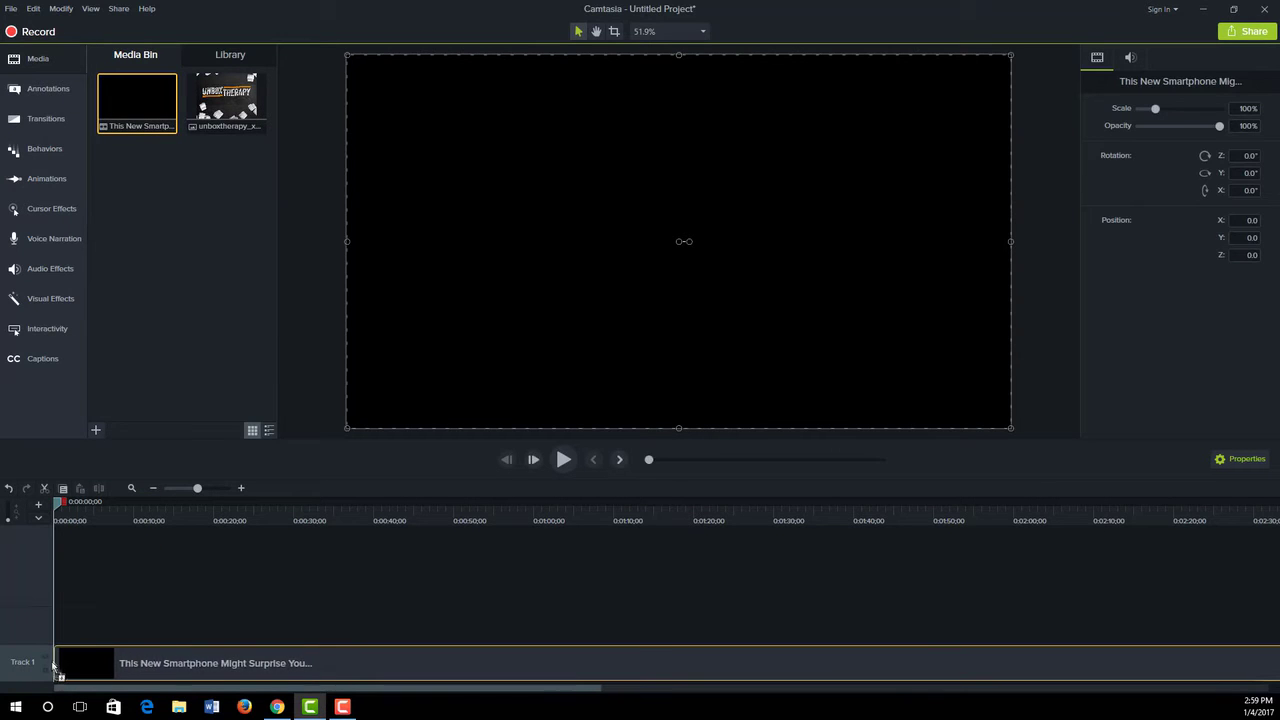
left_click_drag(138, 510, 67, 548)
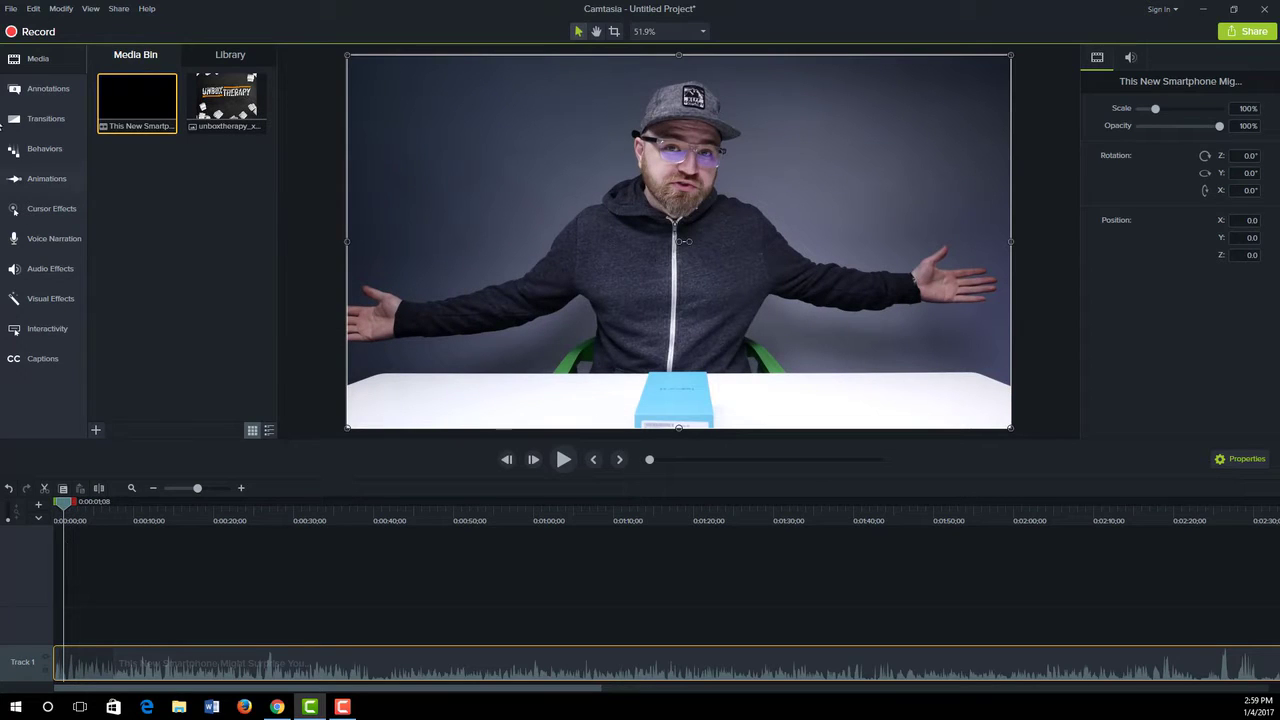
- Show all callout styles and add the plain white ABC text callout on Track 2 near the 11-second mark
left_click(43, 97)
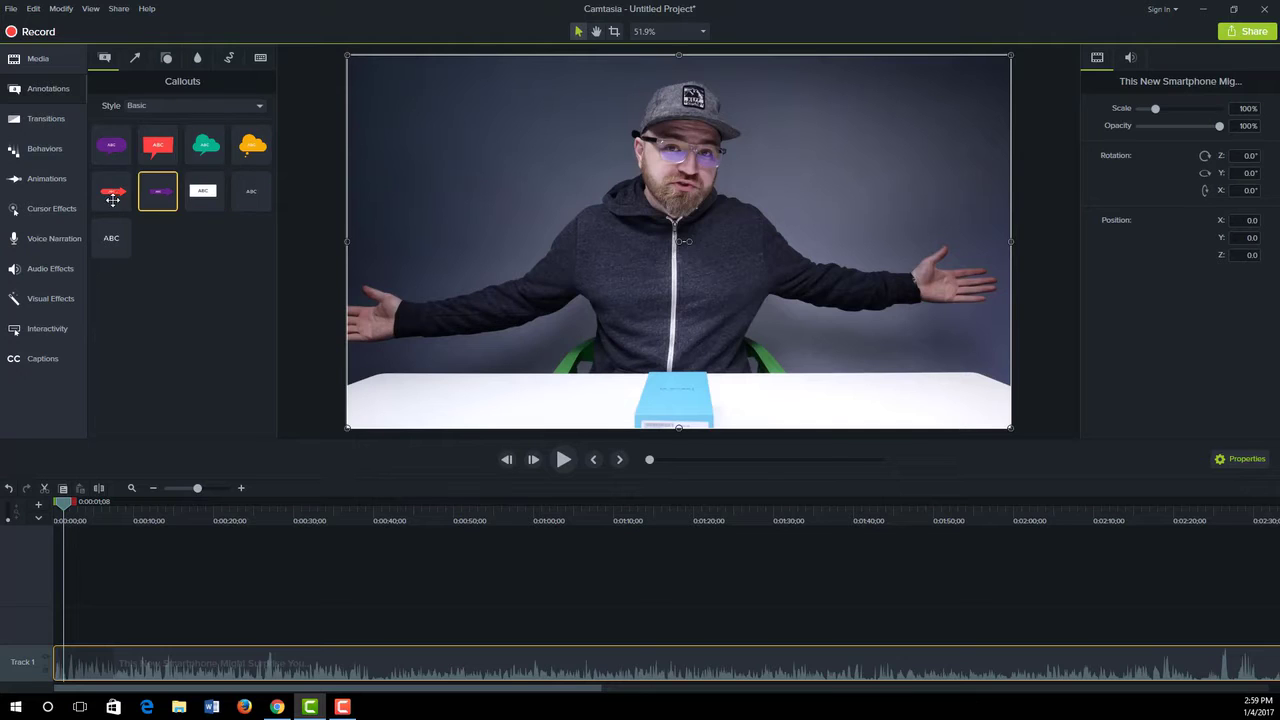
left_click(170, 106)
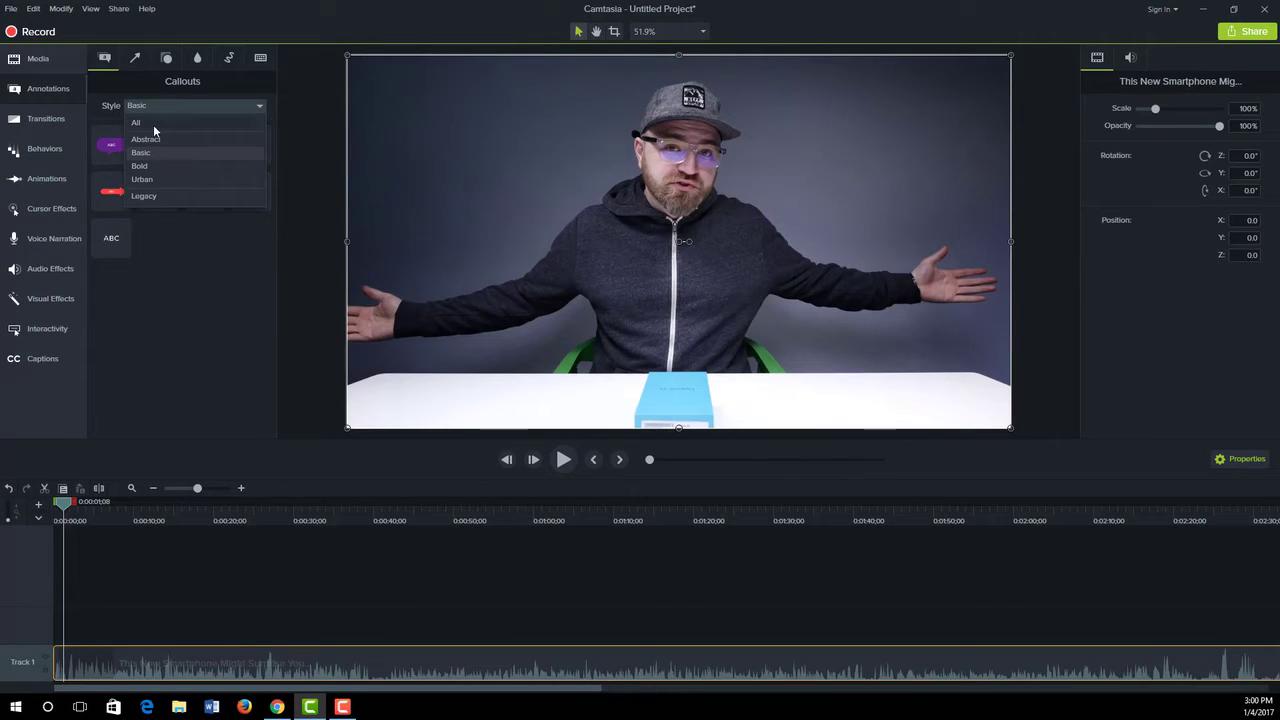
left_click(153, 124)
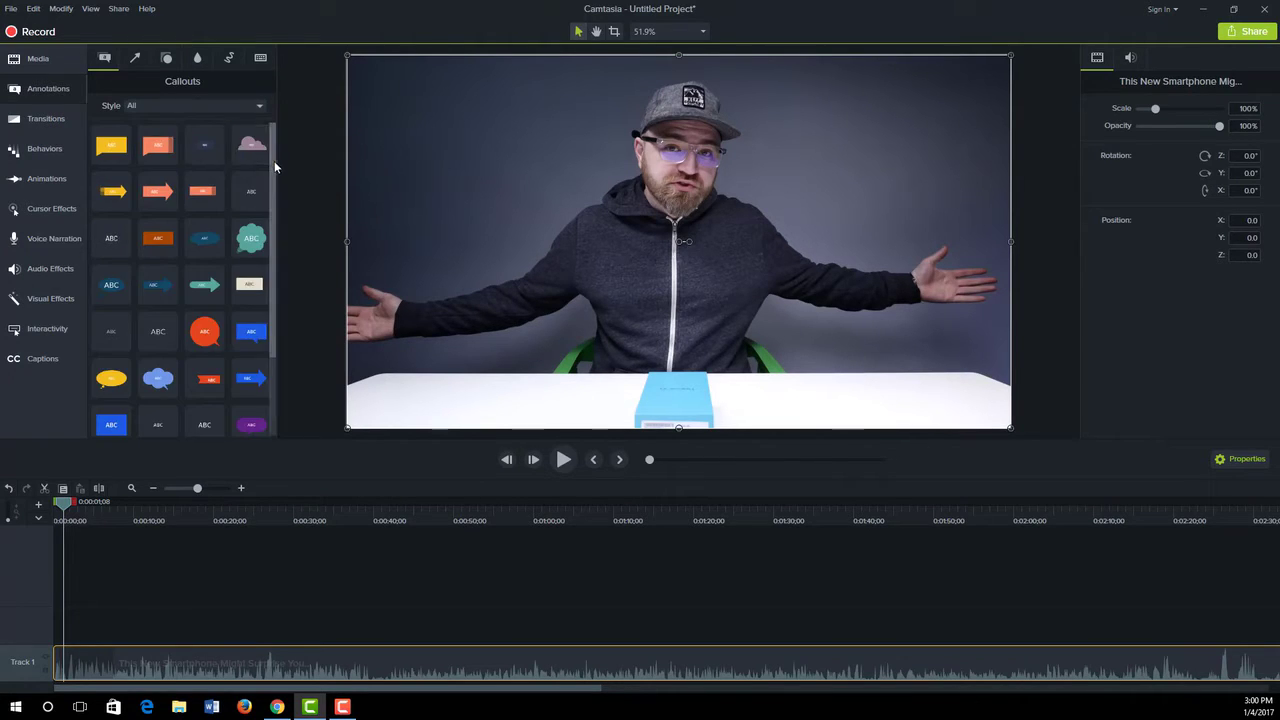
scroll(270, 204, "down", 1)
scroll(268, 300, "down", 2)
left_click_drag(273, 247, 295, 294)
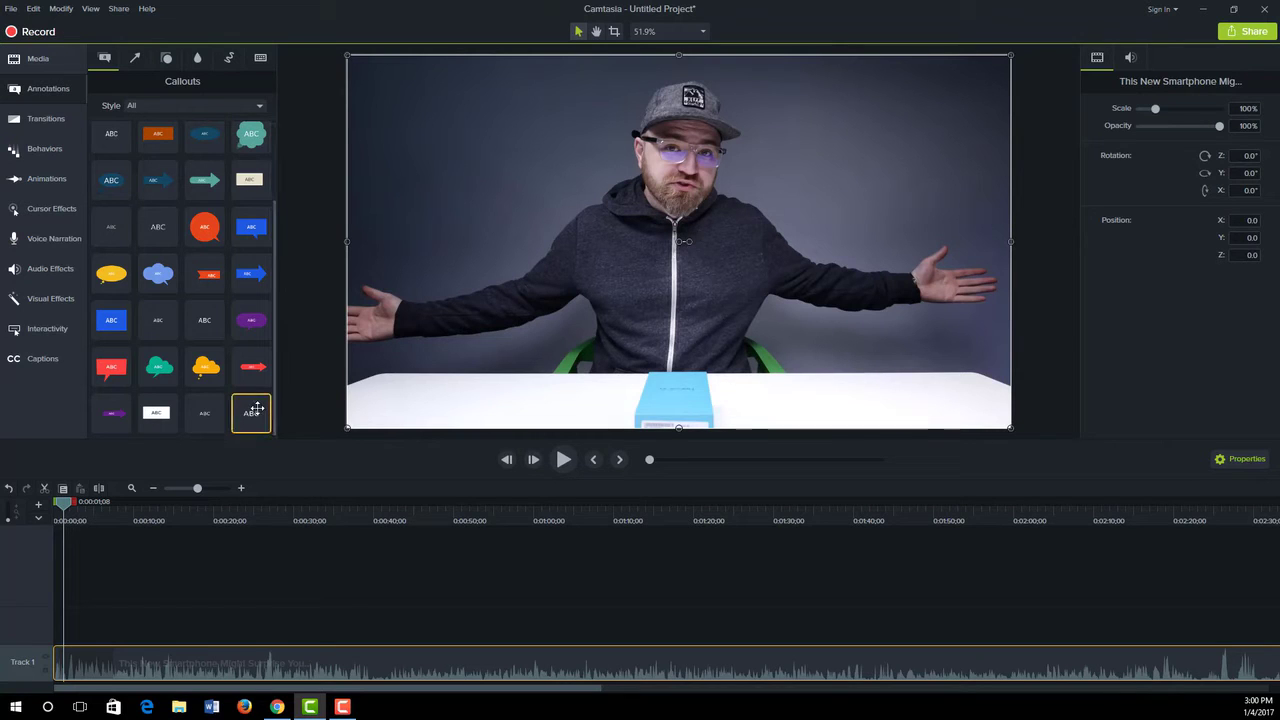
left_click_drag(256, 410, 140, 615)
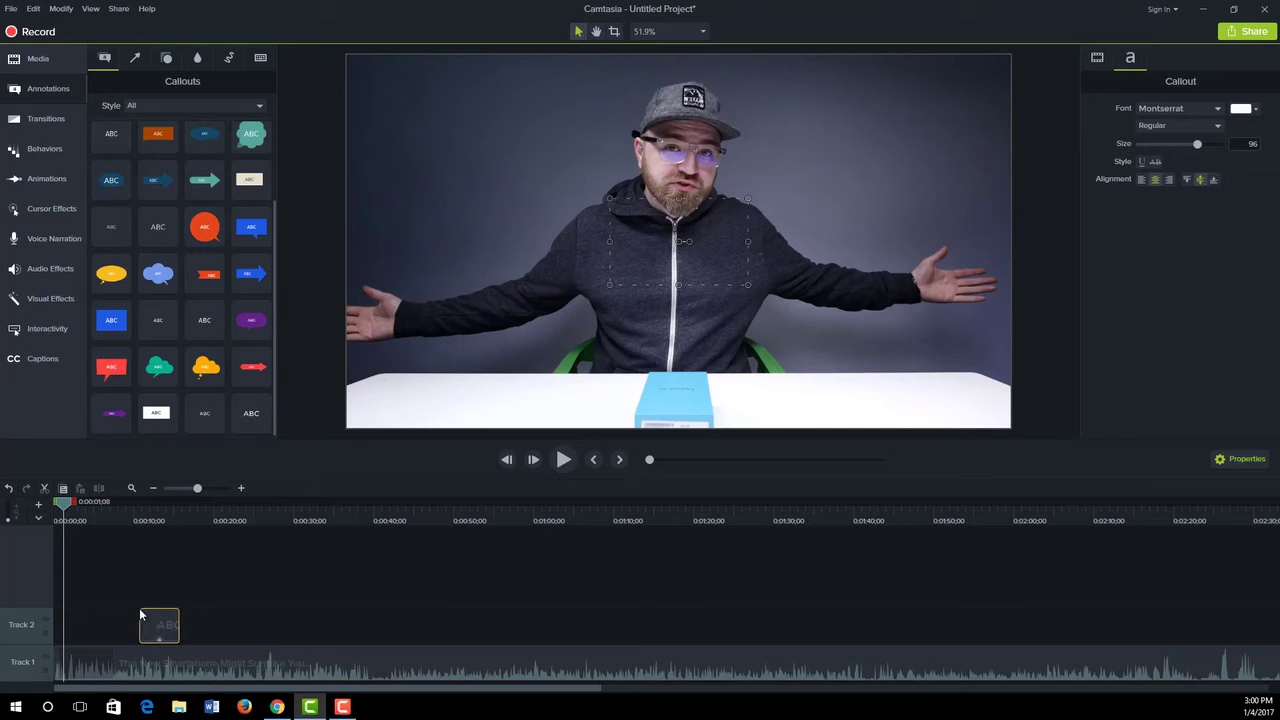
- Move the playhead over the callout and replace its text with "Unboxing Therapy"
left_click_drag(66, 506, 161, 535)
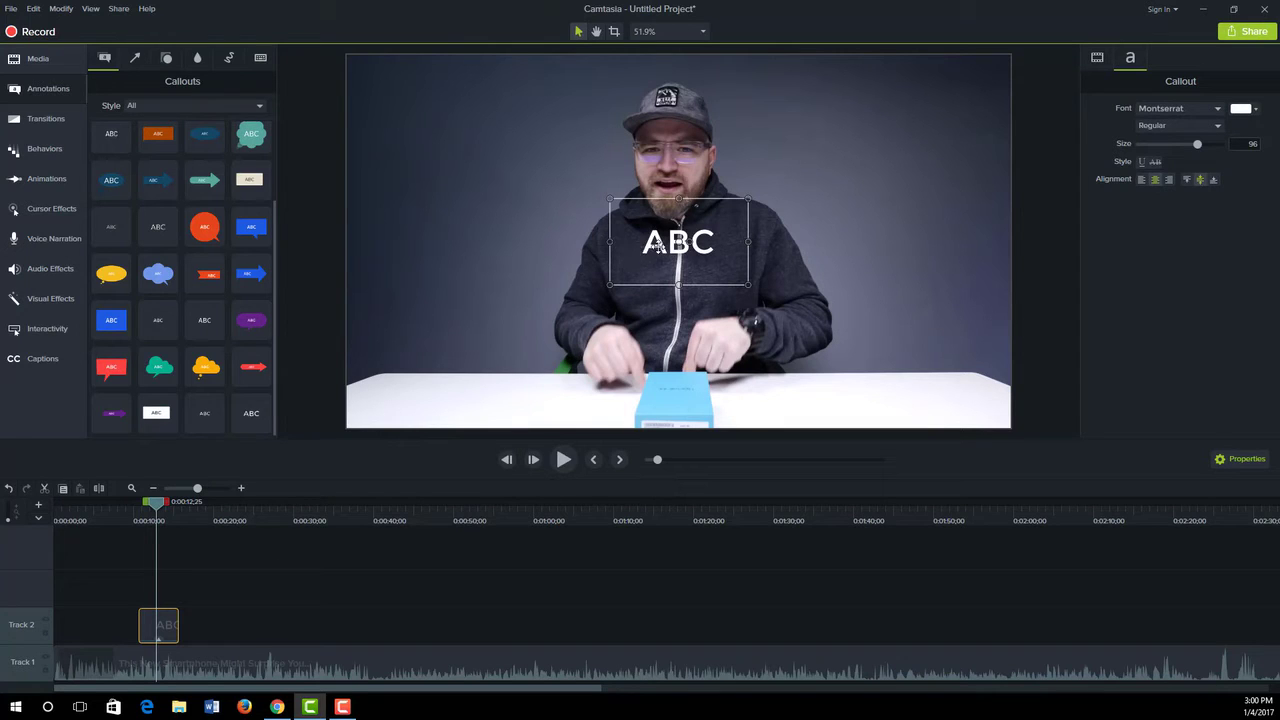
double_click(655, 245)
type("Unbo")
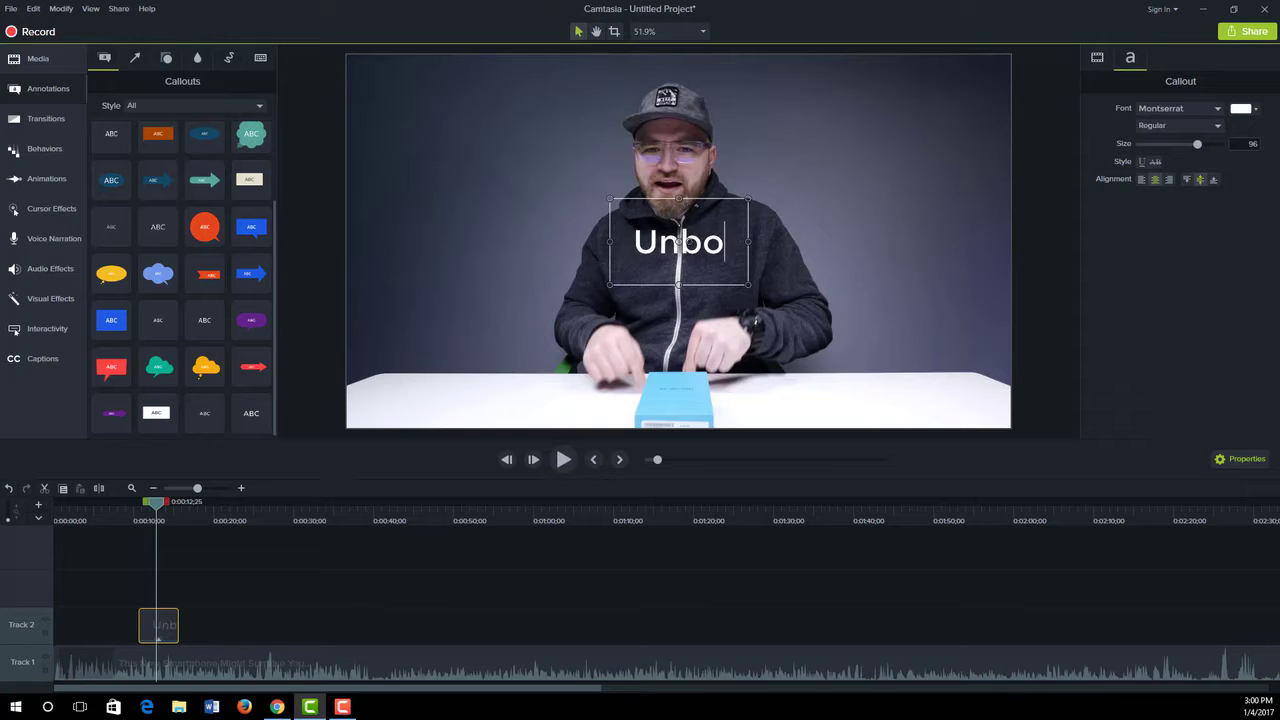
type("xing Therap")
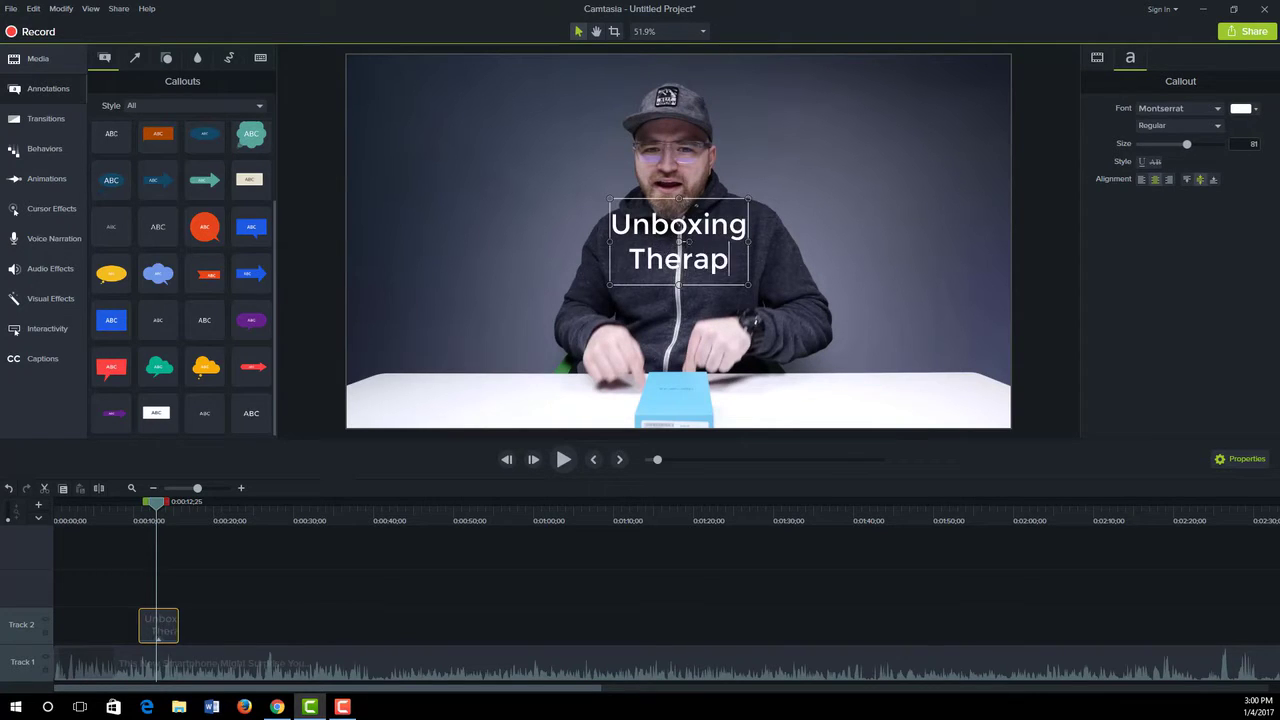
type("y")
- Widen the callout so its text fits on one line and place it in the video frame's upper-left corner
left_click_drag(747, 241, 924, 241)
left_click_drag(806, 236, 542, 92)
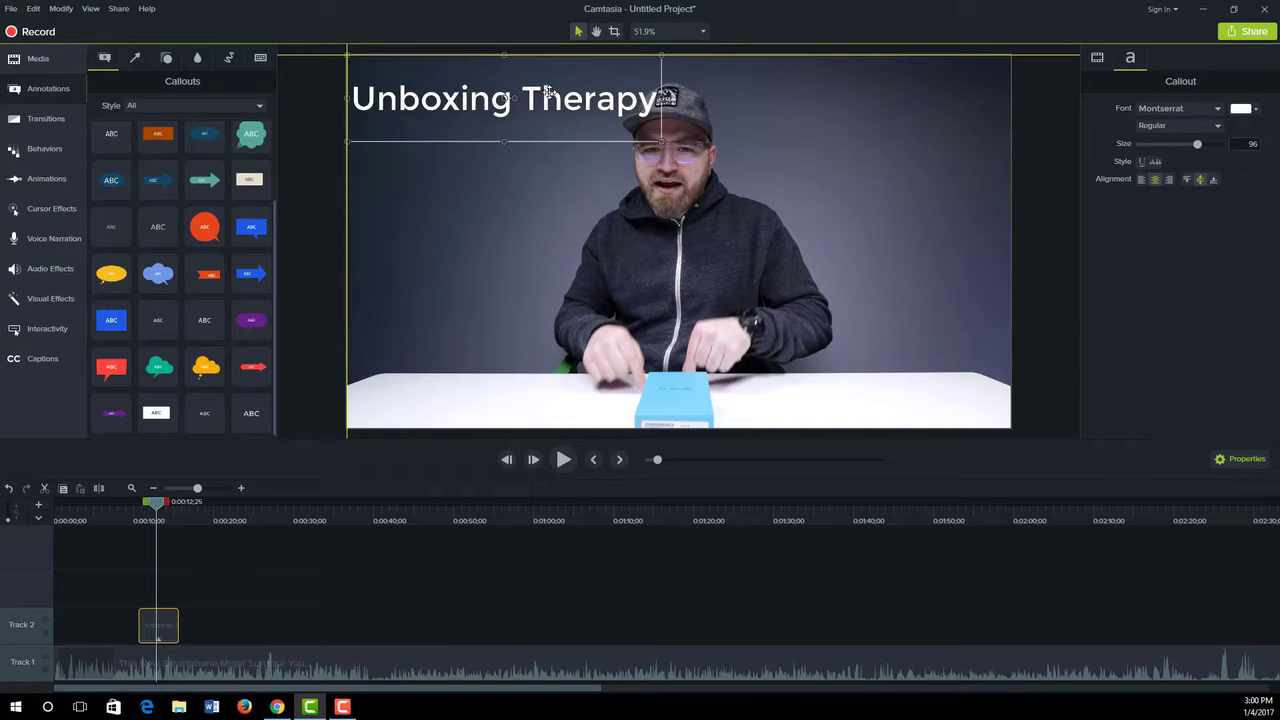
left_click_drag(547, 92, 557, 93)
left_click(501, 197)
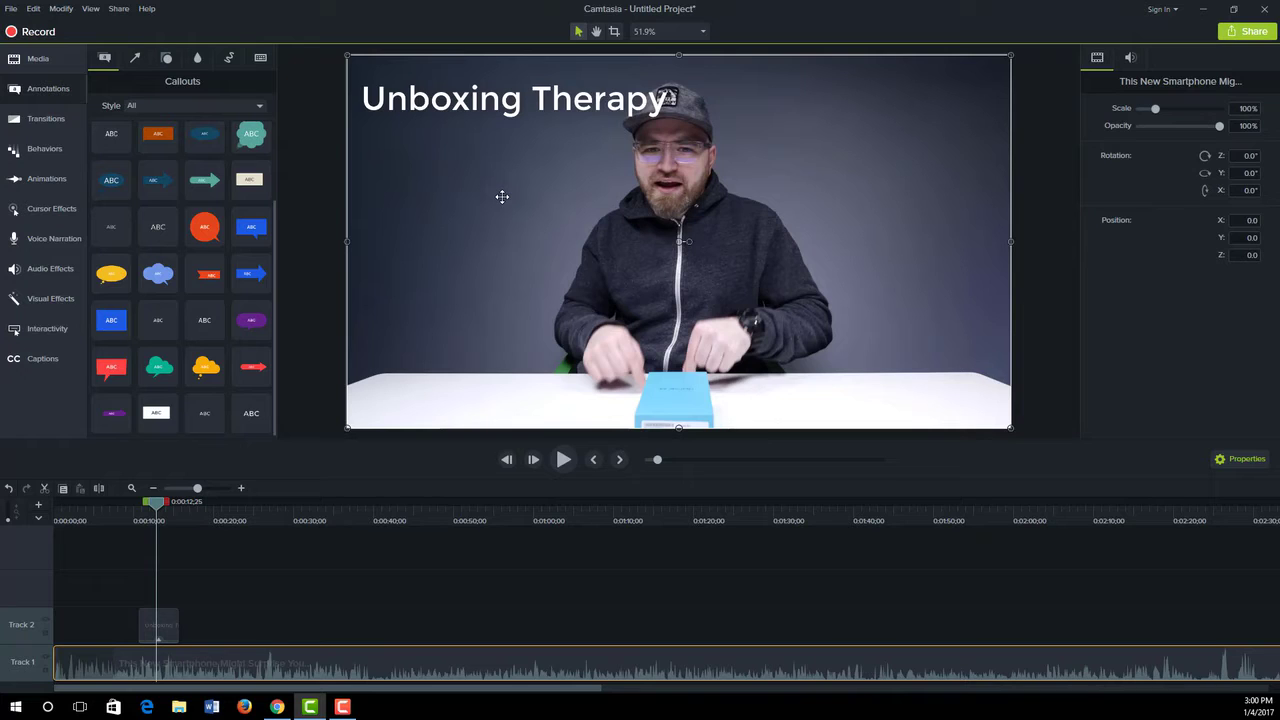
- Apply the Sliding behavior to the Unboxing Therapy callout and play back the animation
left_click(44, 150)
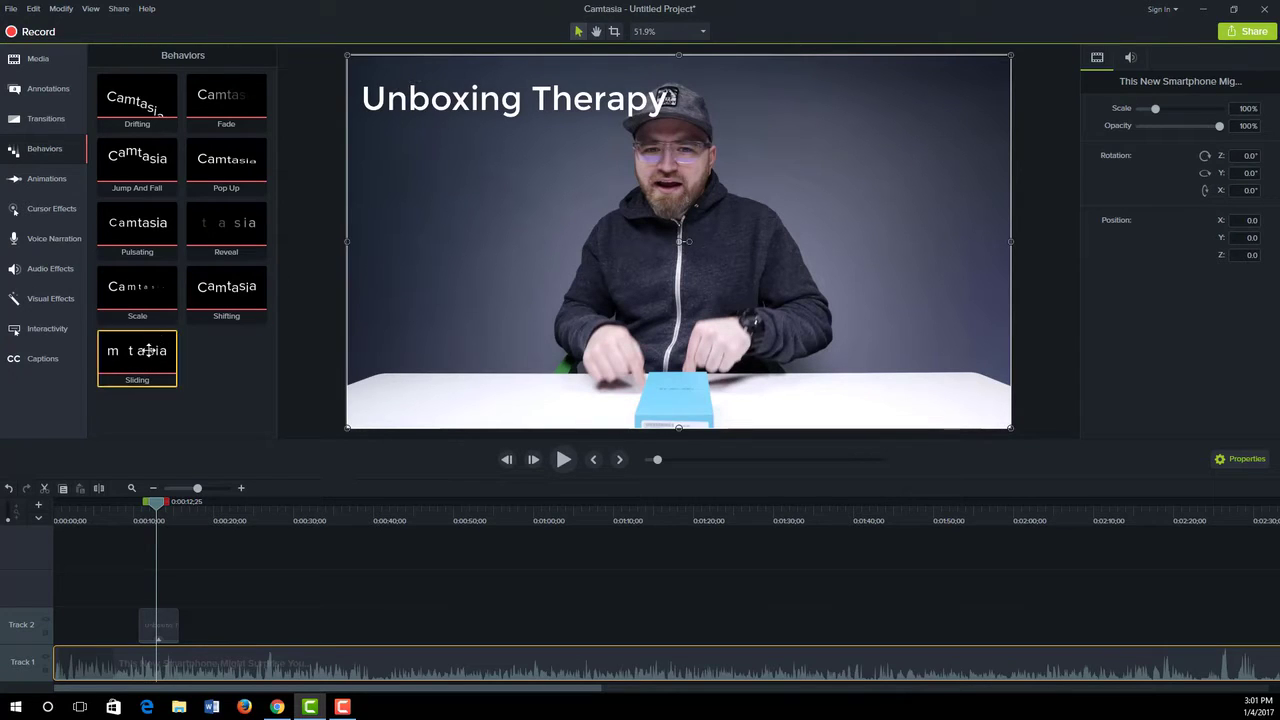
left_click_drag(147, 350, 163, 634)
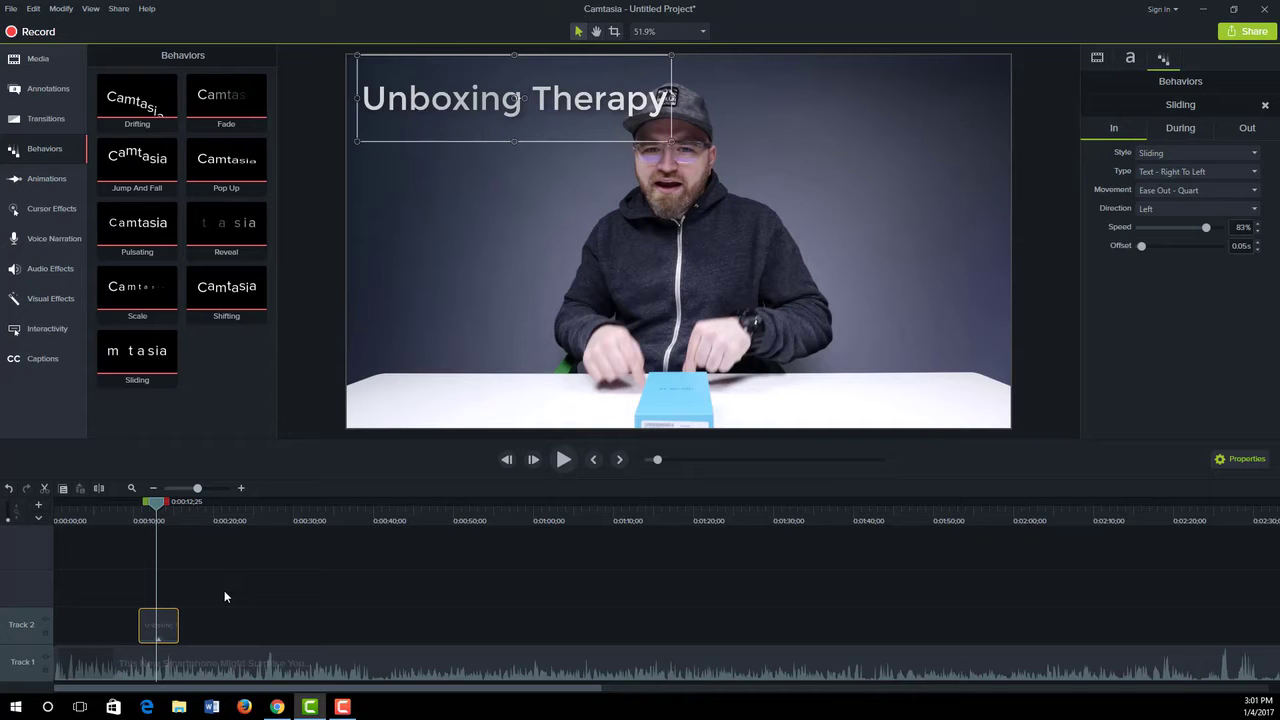
left_click_drag(156, 508, 136, 509)
key("space")
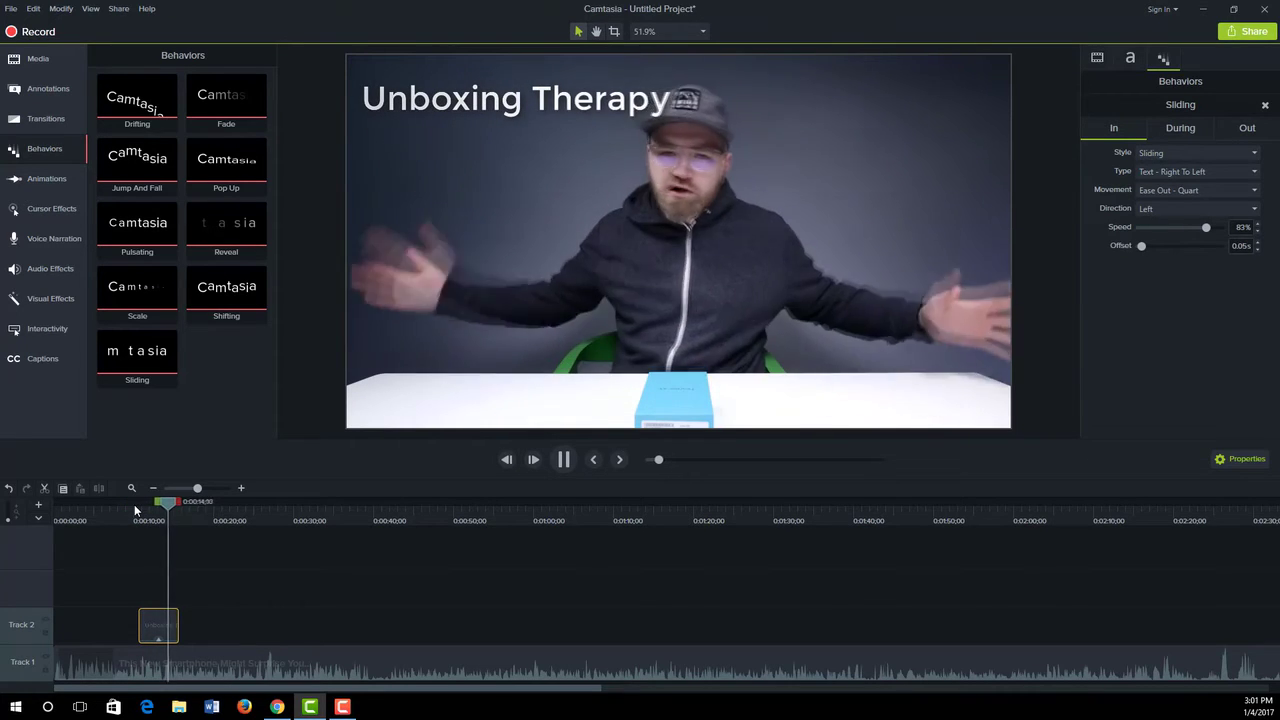
key("space")
left_click_drag(190, 505, 125, 515)
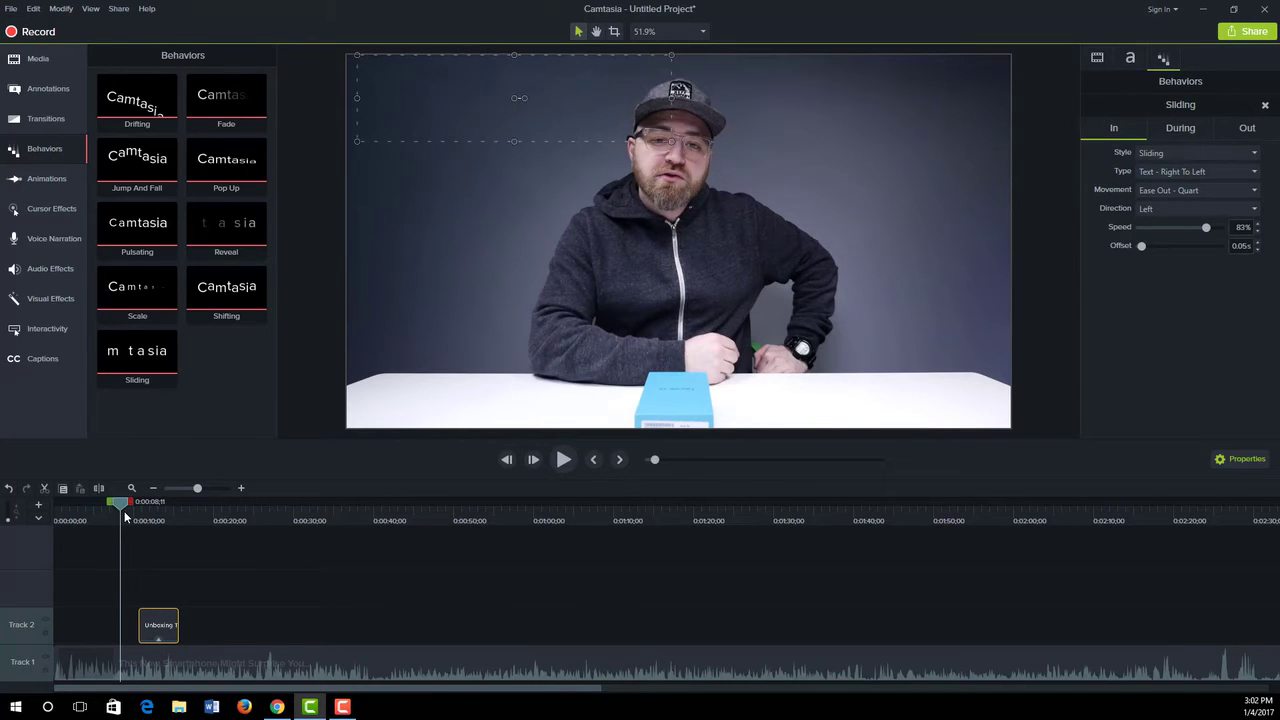
- Extend the callout on Track 2 to about 11 seconds and scrub back to its entrance
left_click_drag(178, 625, 227, 625)
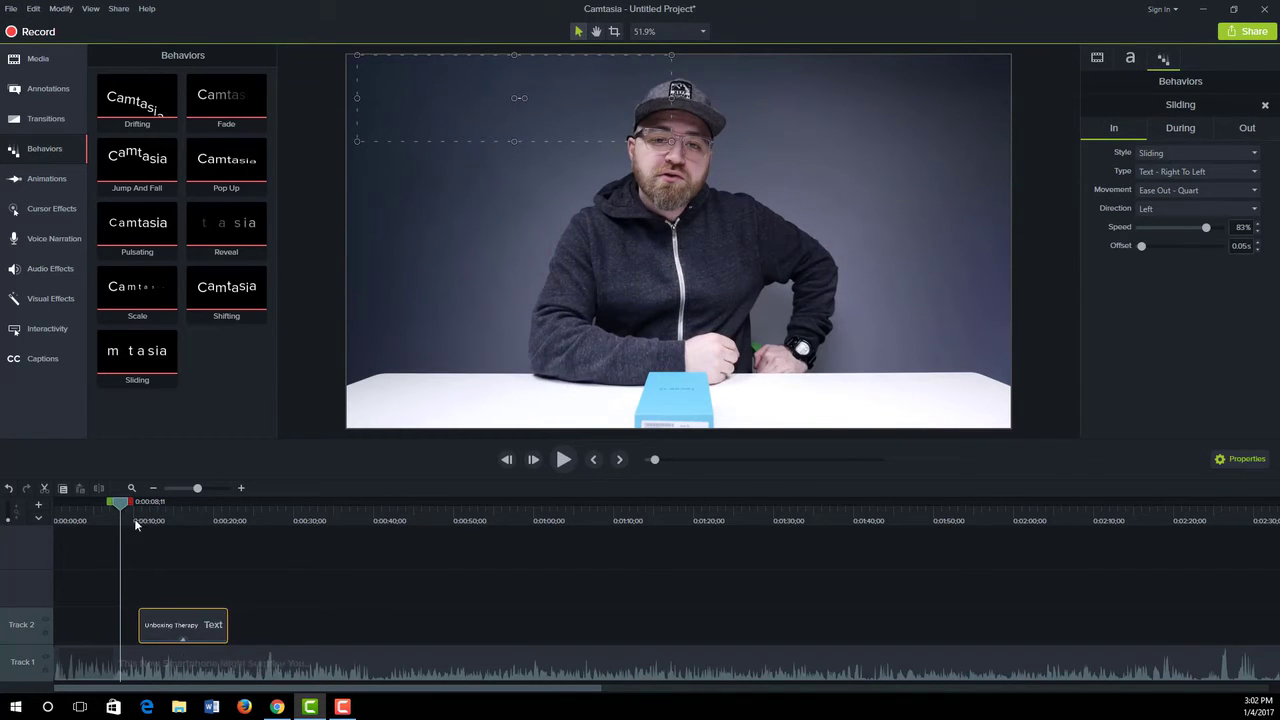
left_click_drag(120, 507, 180, 532)
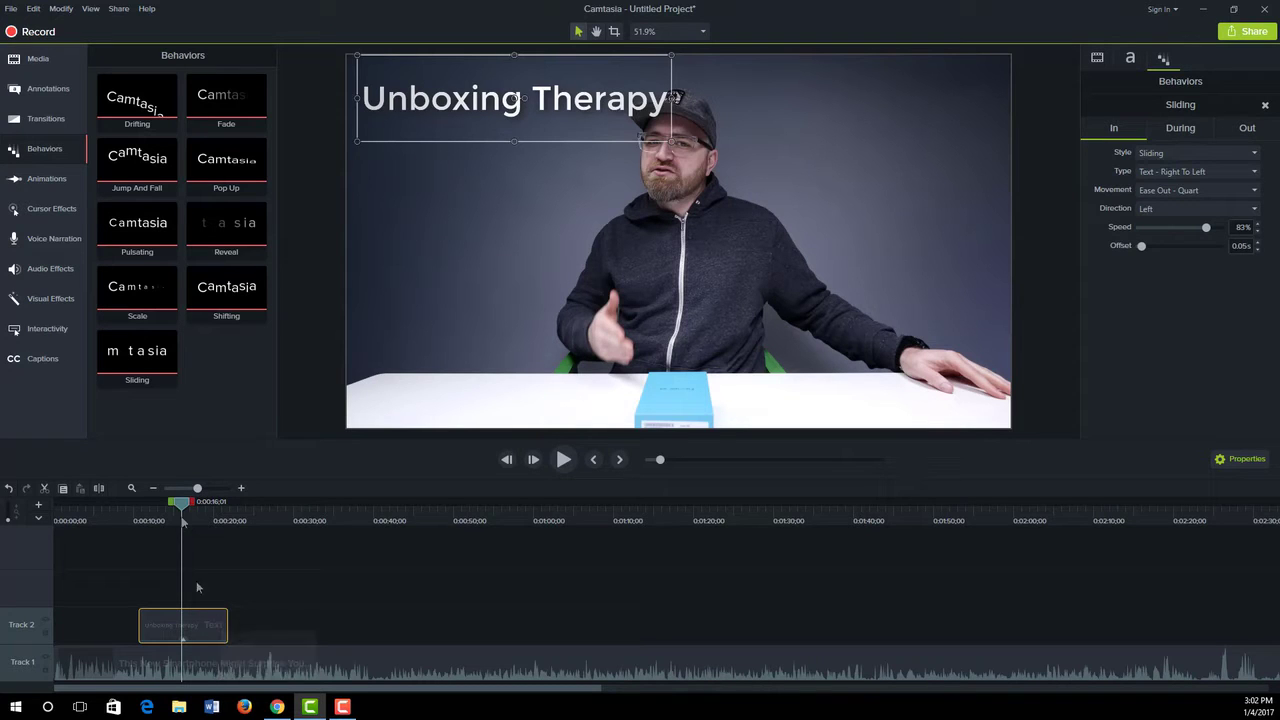
left_click_drag(183, 506, 141, 530)
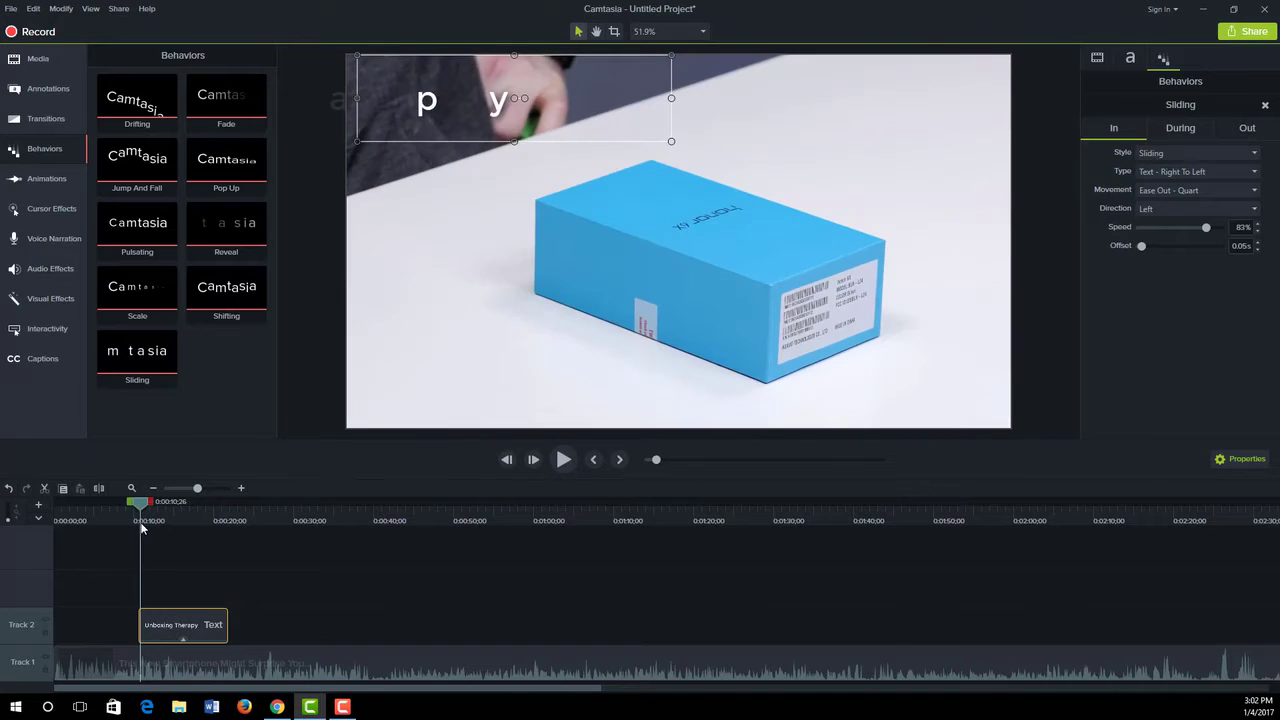
left_click(1238, 458)
left_click(1232, 458)
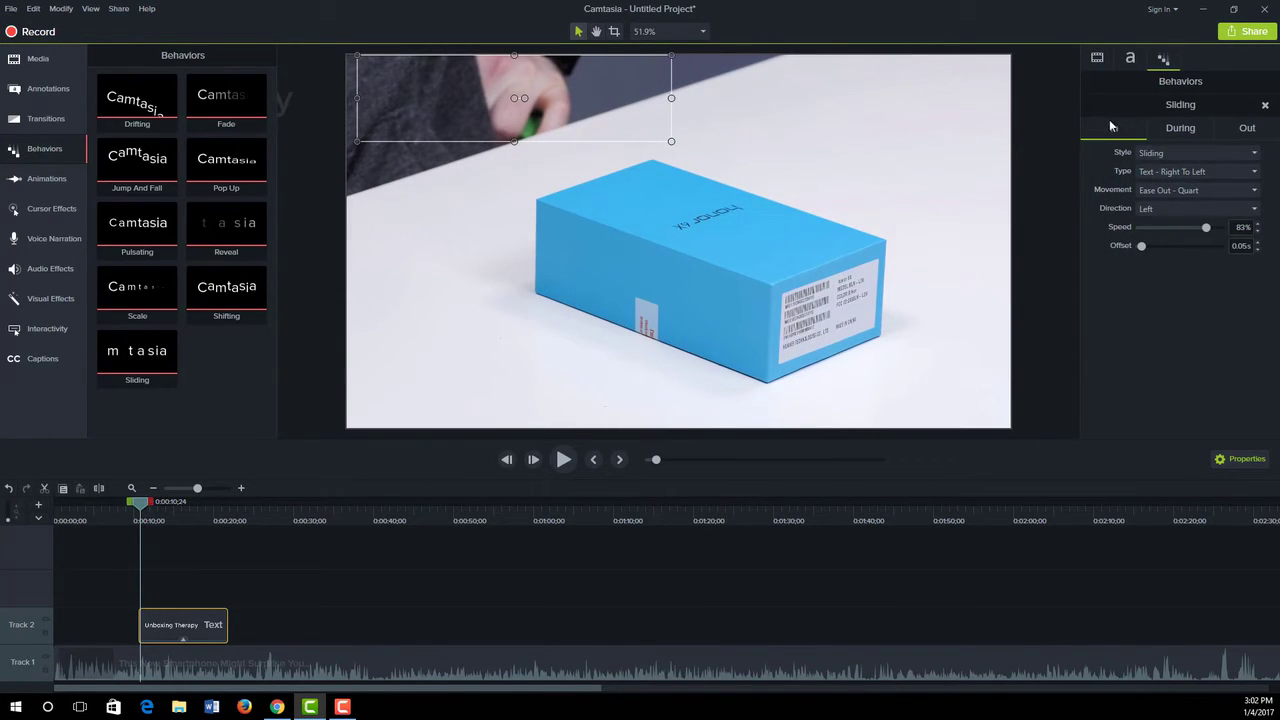
- Set the callout's In animation to direction Right, speed 53% and offset 0.42 s, keeping the Sliding style
left_click(1165, 153)
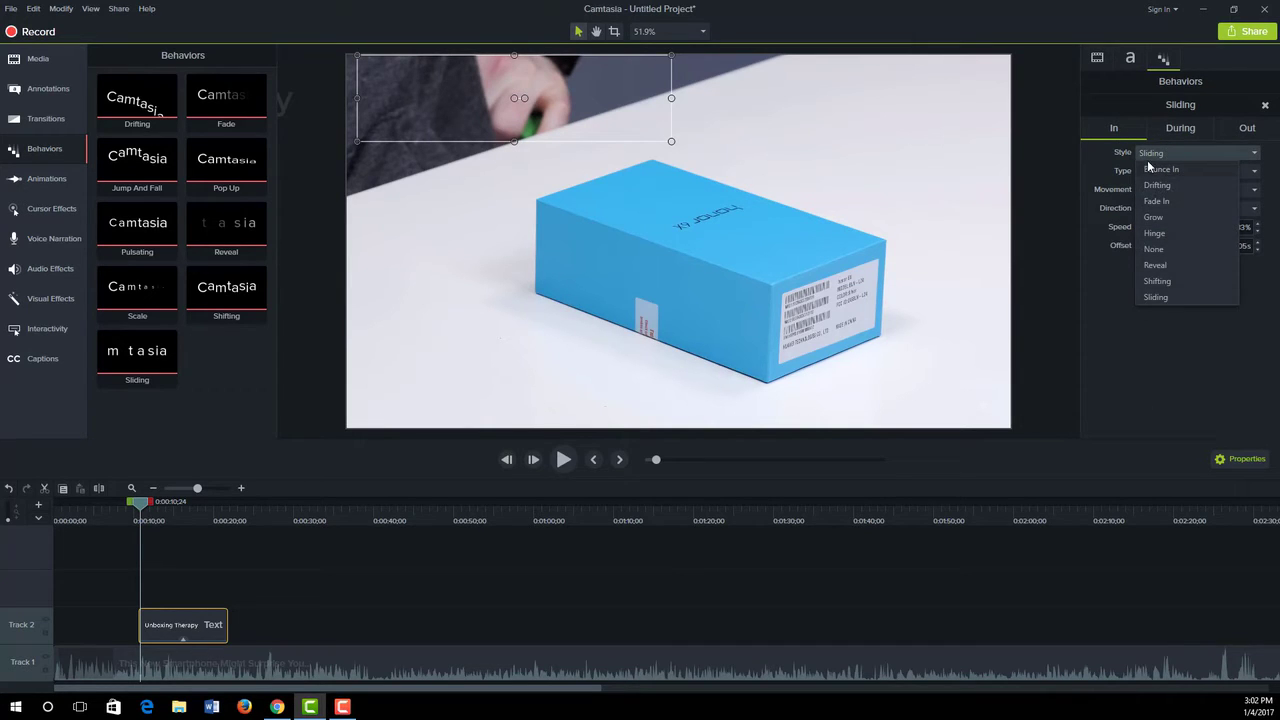
left_click(1126, 286)
left_click(1164, 173)
left_click(1133, 266)
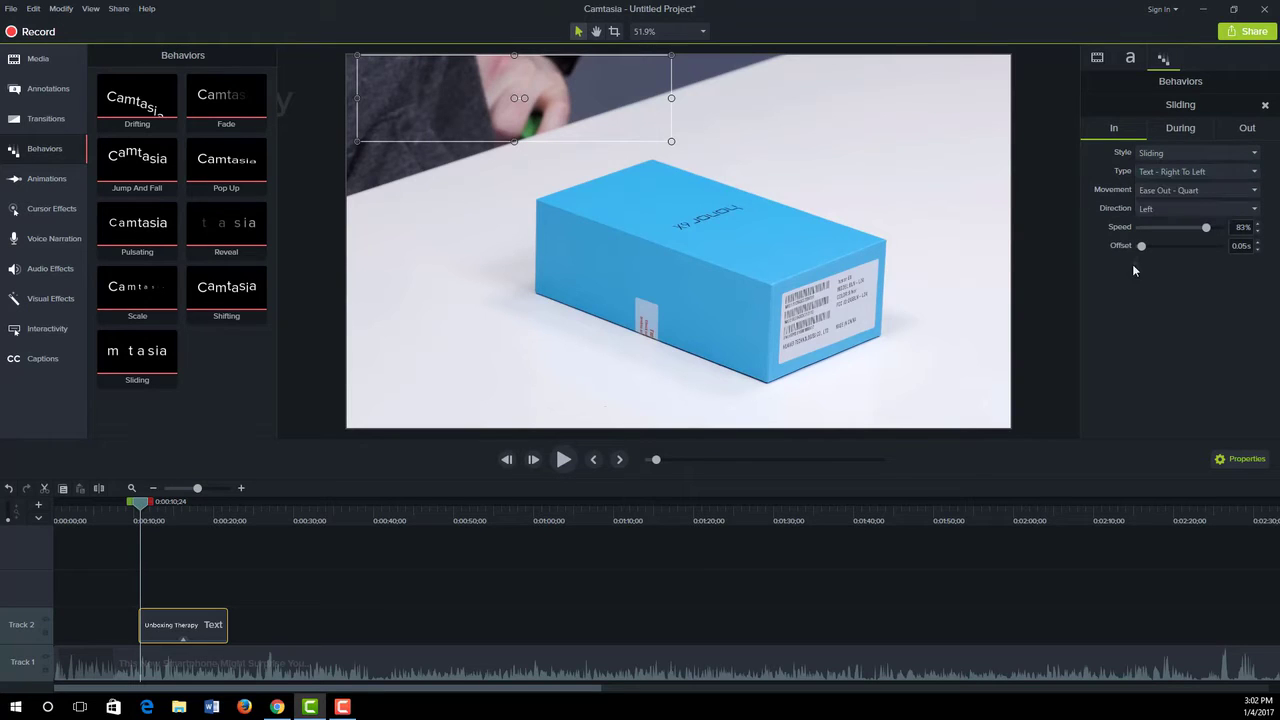
left_click(1162, 209)
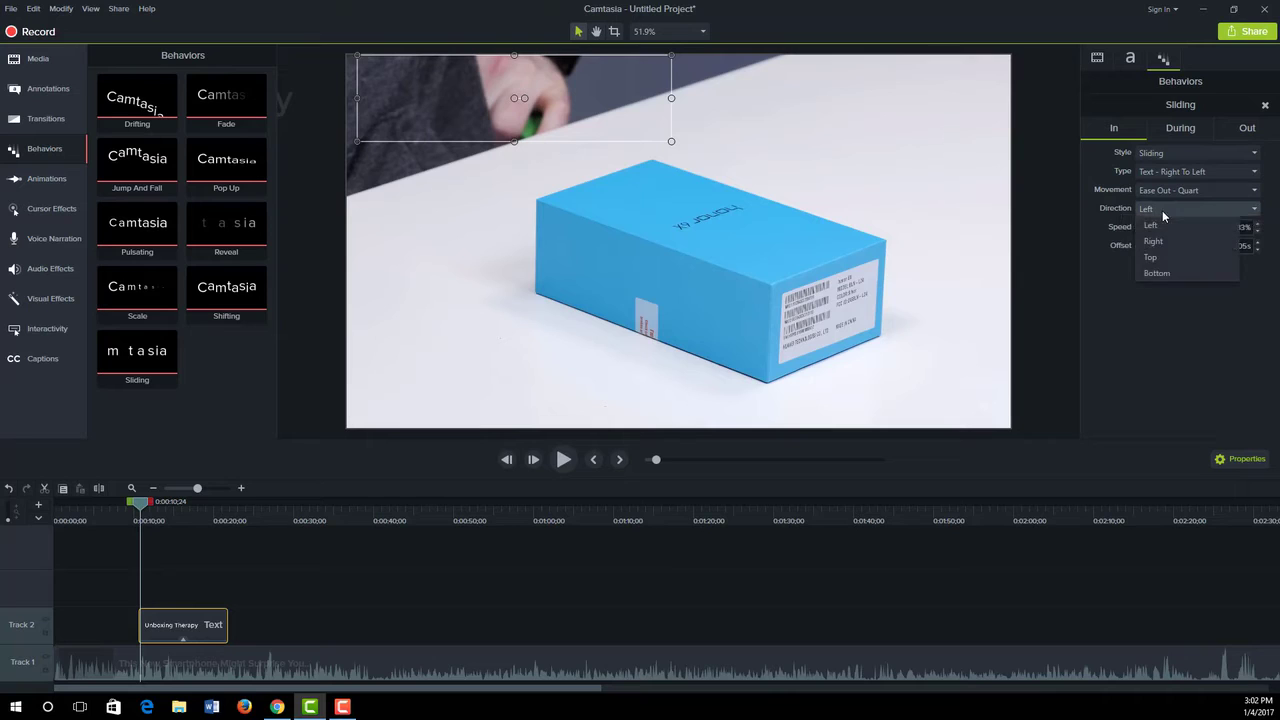
left_click(1156, 242)
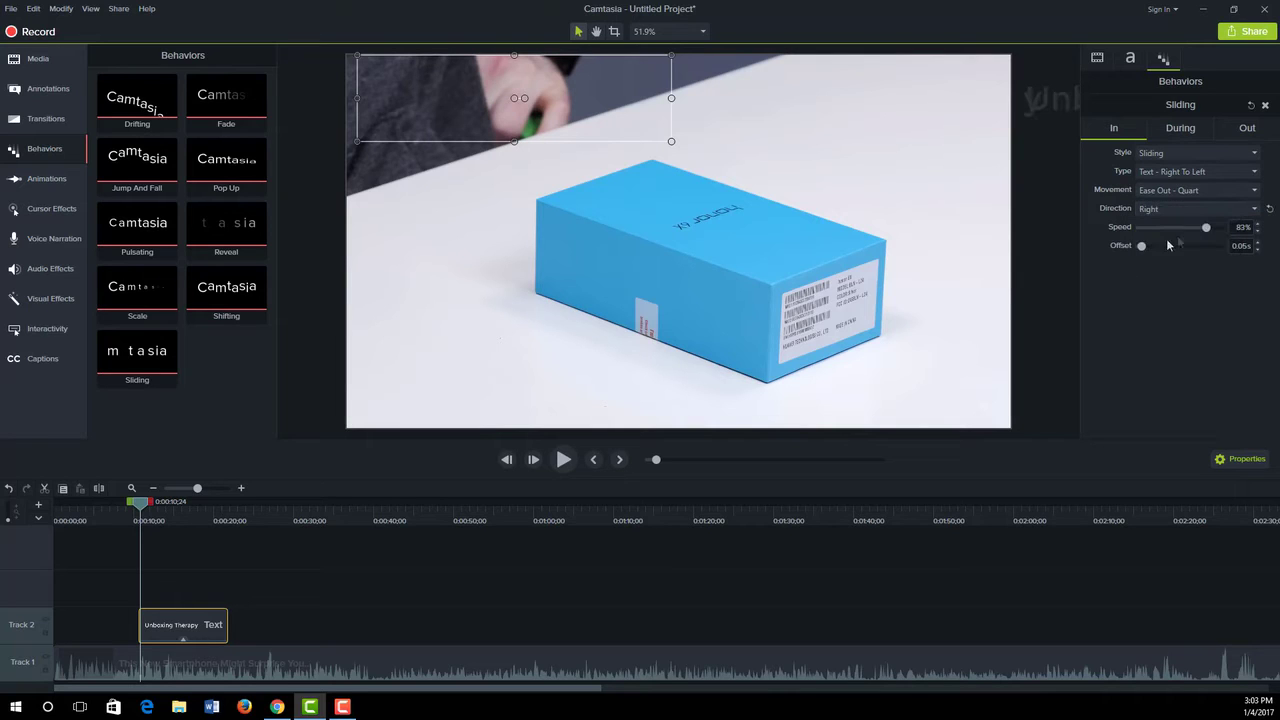
left_click_drag(1206, 230, 1191, 235)
left_click_drag(1145, 250, 1156, 247)
left_click_drag(140, 505, 142, 508)
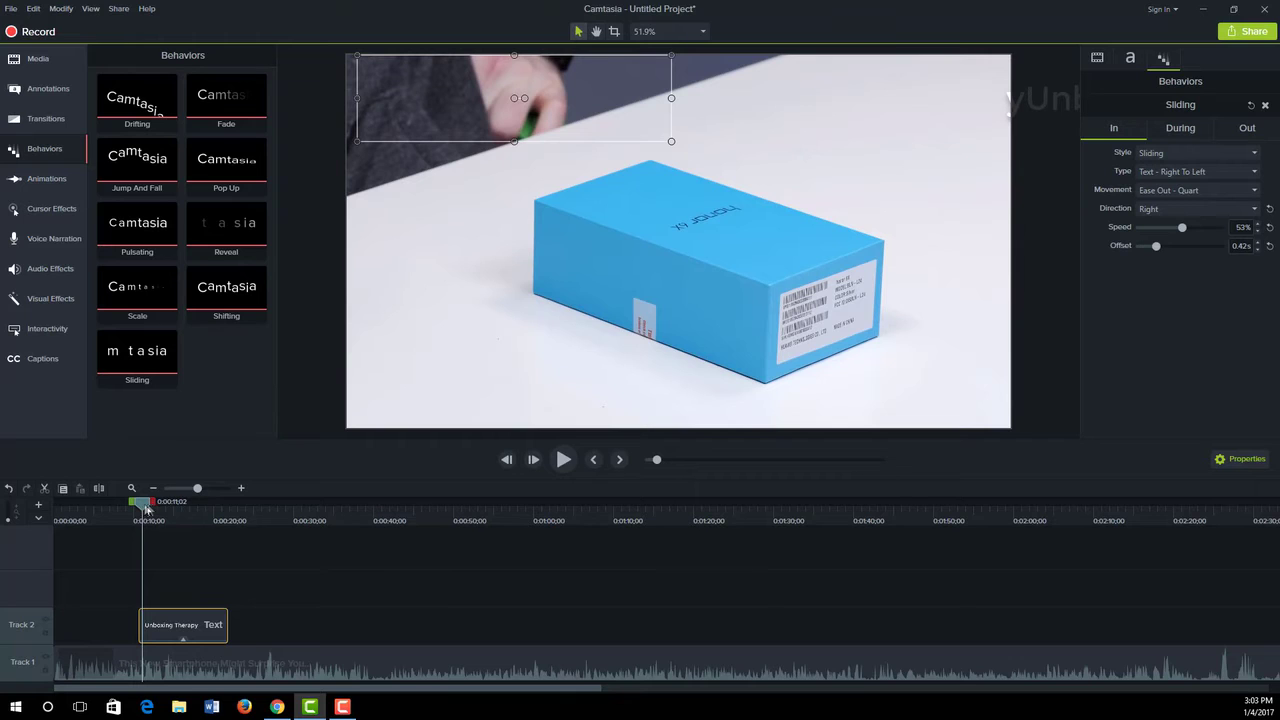
- Set the opacity of the callout's During animation to 46%
left_click(1181, 128)
left_click_drag(145, 507, 196, 525)
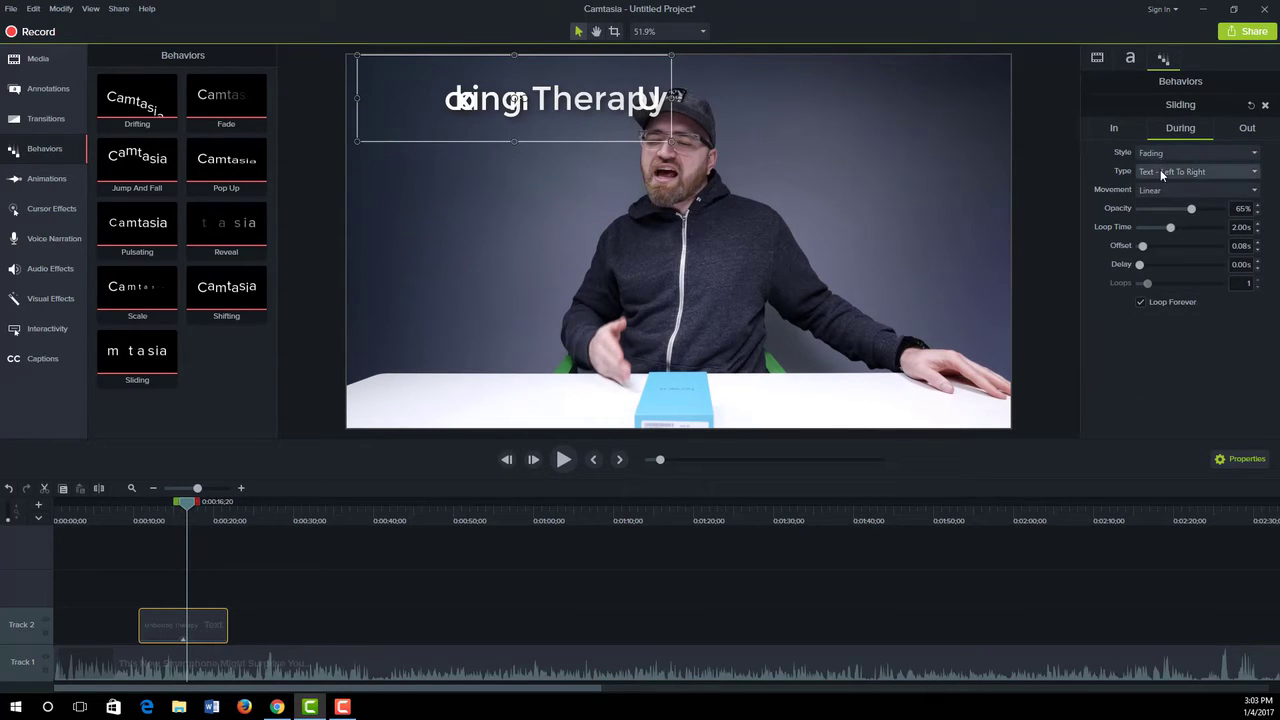
left_click_drag(1191, 215, 1176, 215)
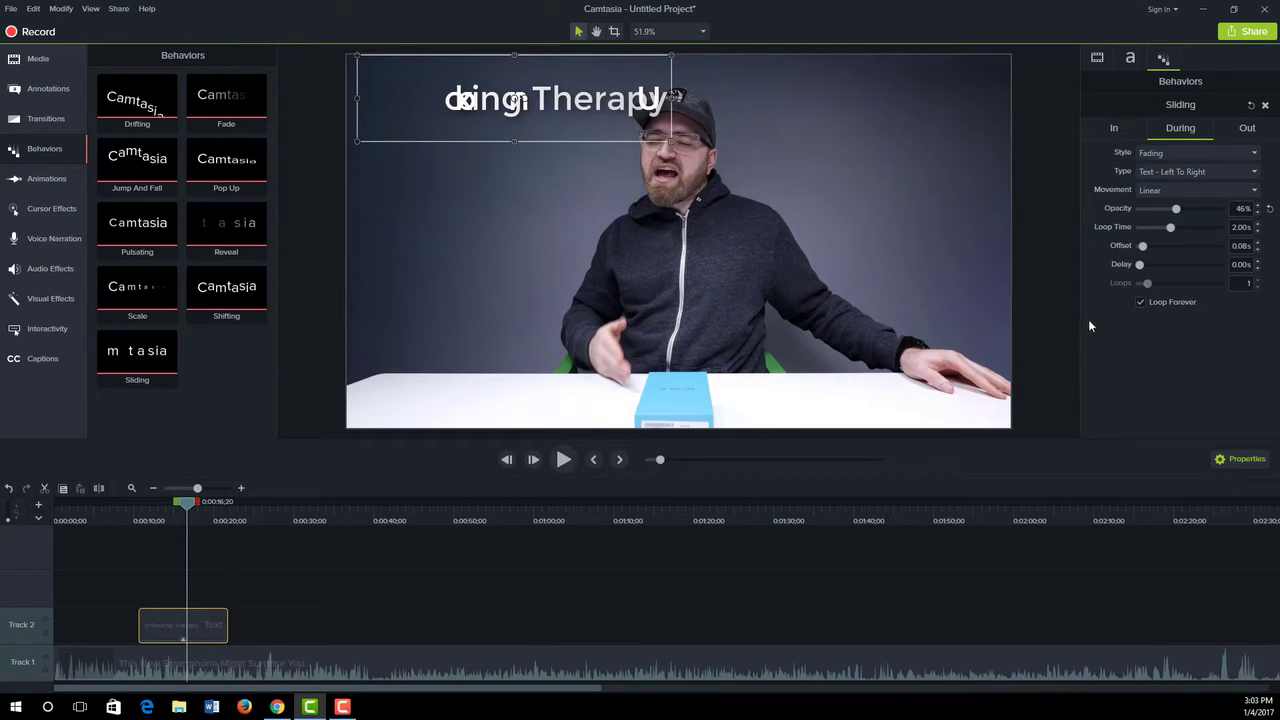
- Scrub to the callout's ending at about 20 seconds and set its Out animation style to Shifting
left_click(1247, 131)
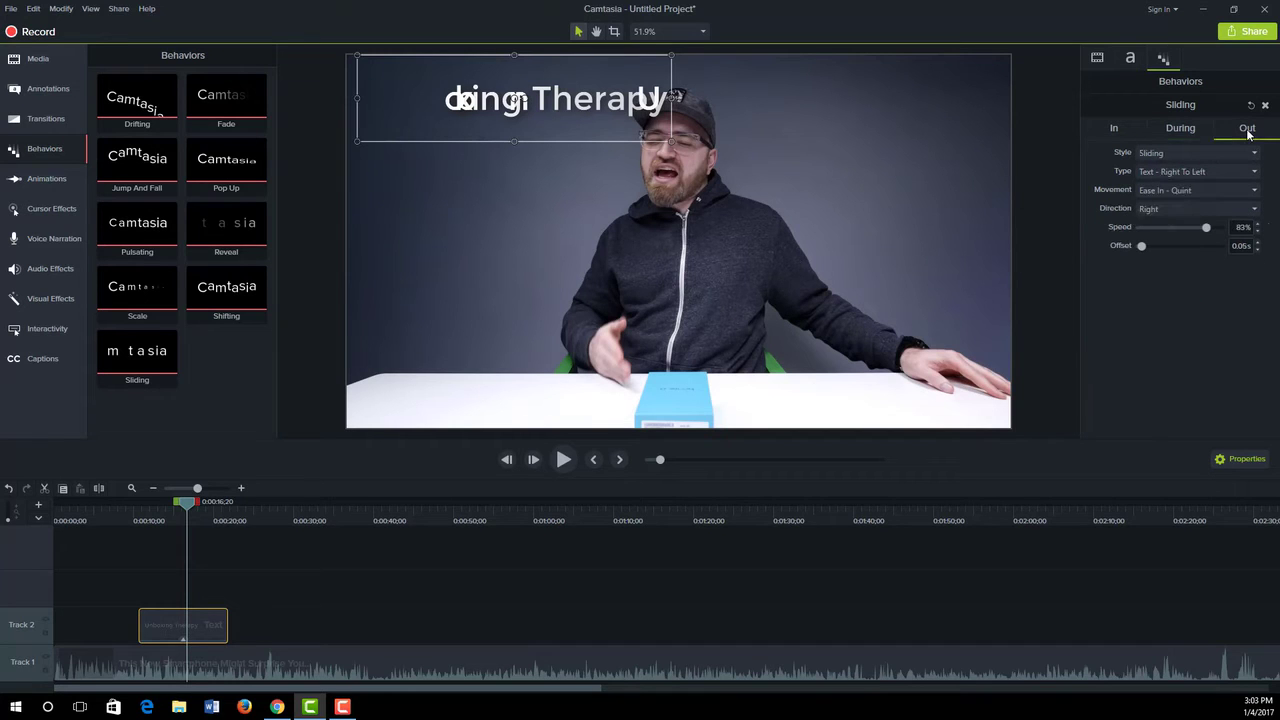
left_click_drag(189, 510, 214, 508)
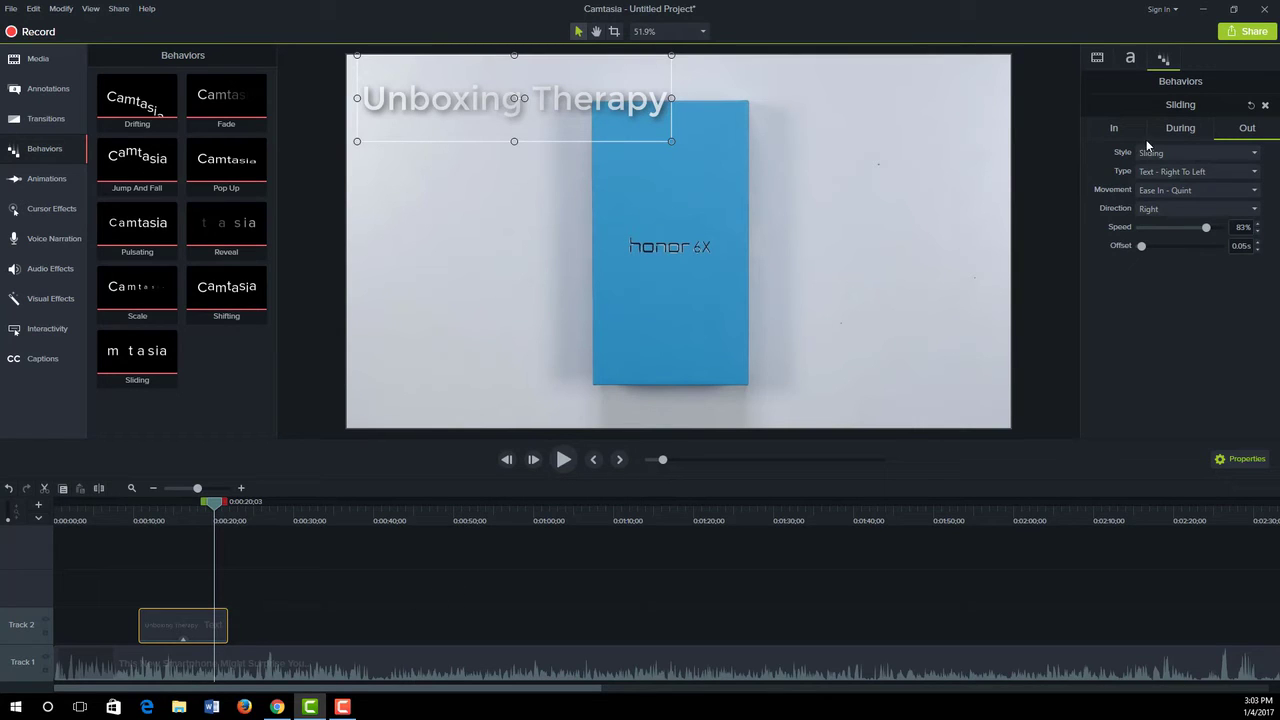
left_click_drag(220, 505, 214, 503)
left_click(1191, 153)
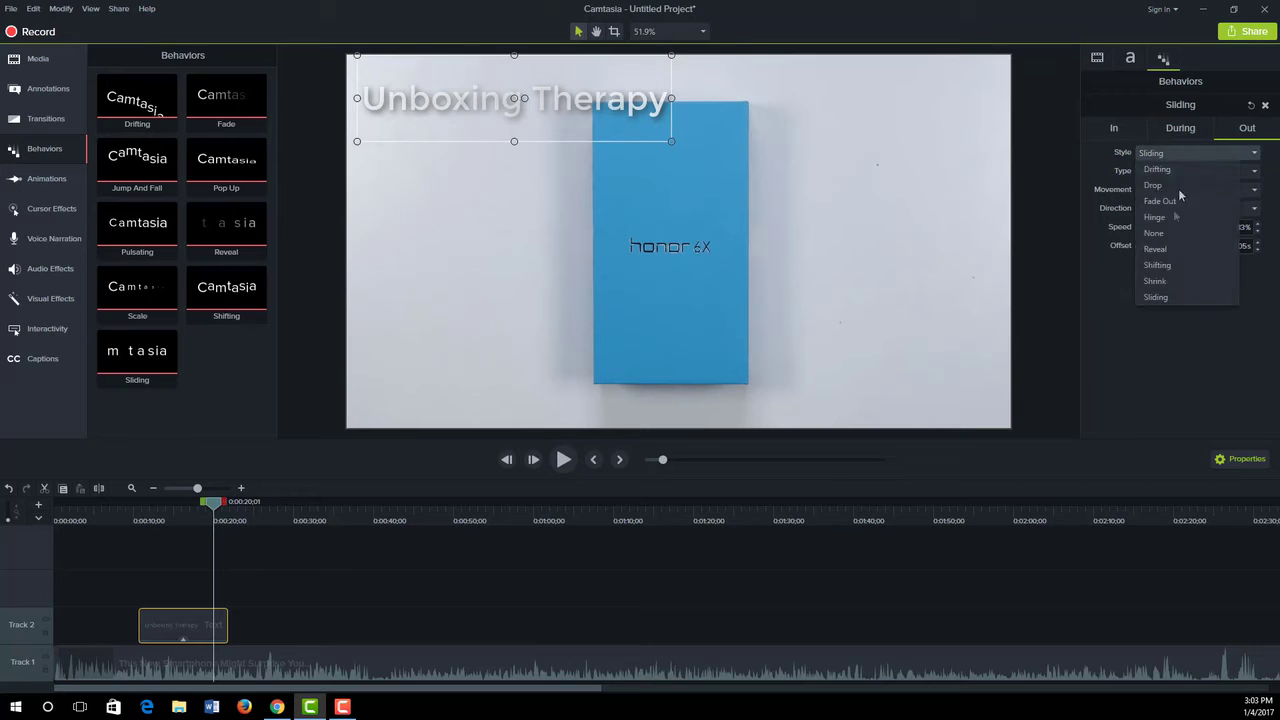
left_click(1167, 265)
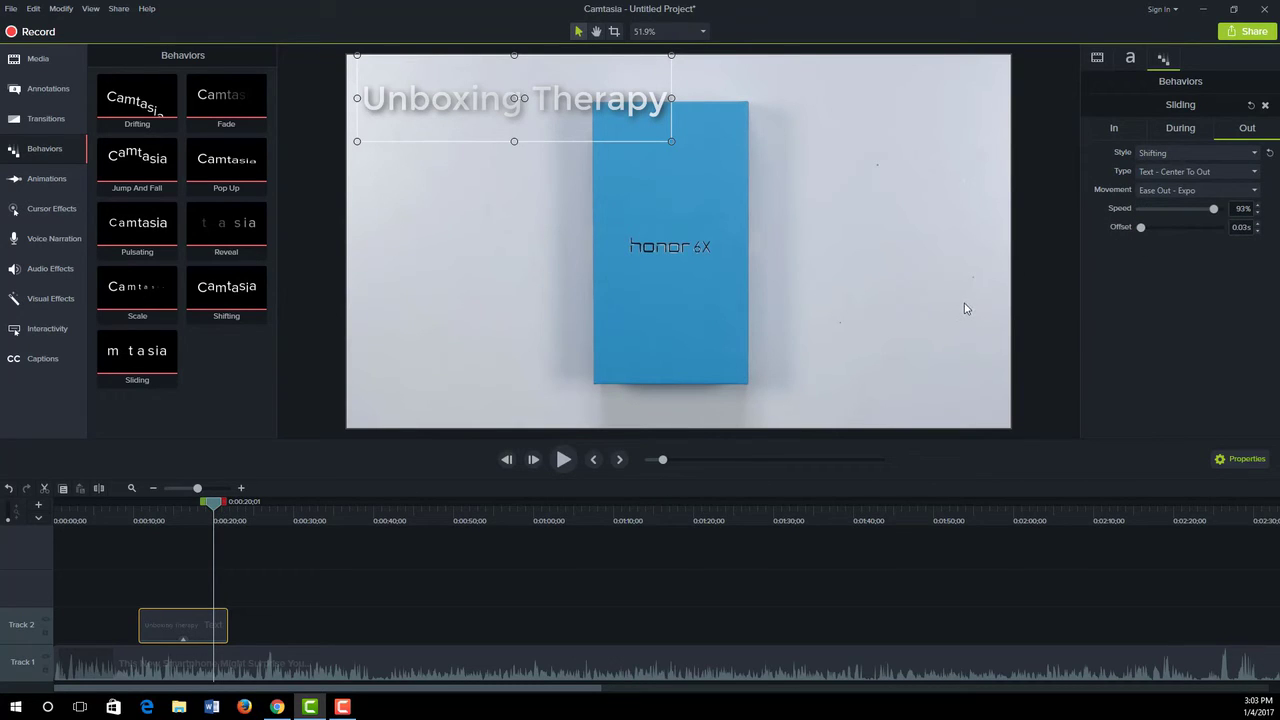
- Shorten the callout to end at about 19 seconds and play back the whole text animation
left_click_drag(214, 507, 127, 510)
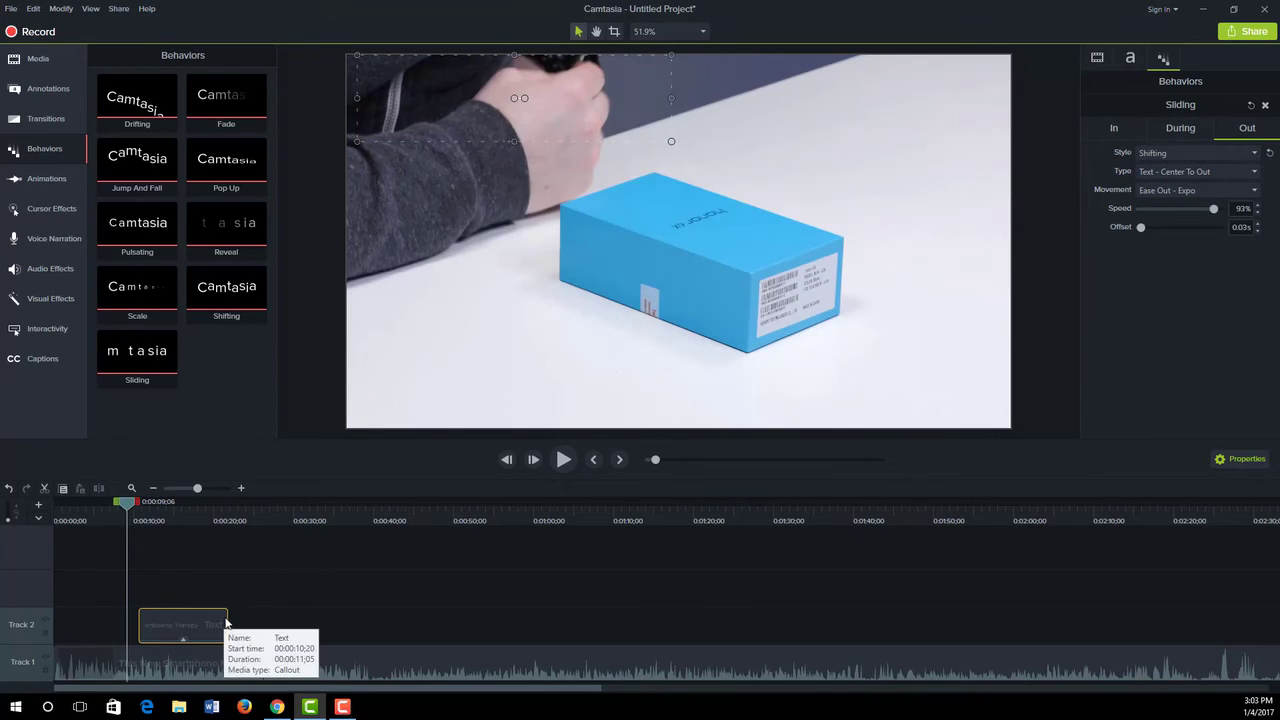
left_click_drag(217, 618, 206, 620)
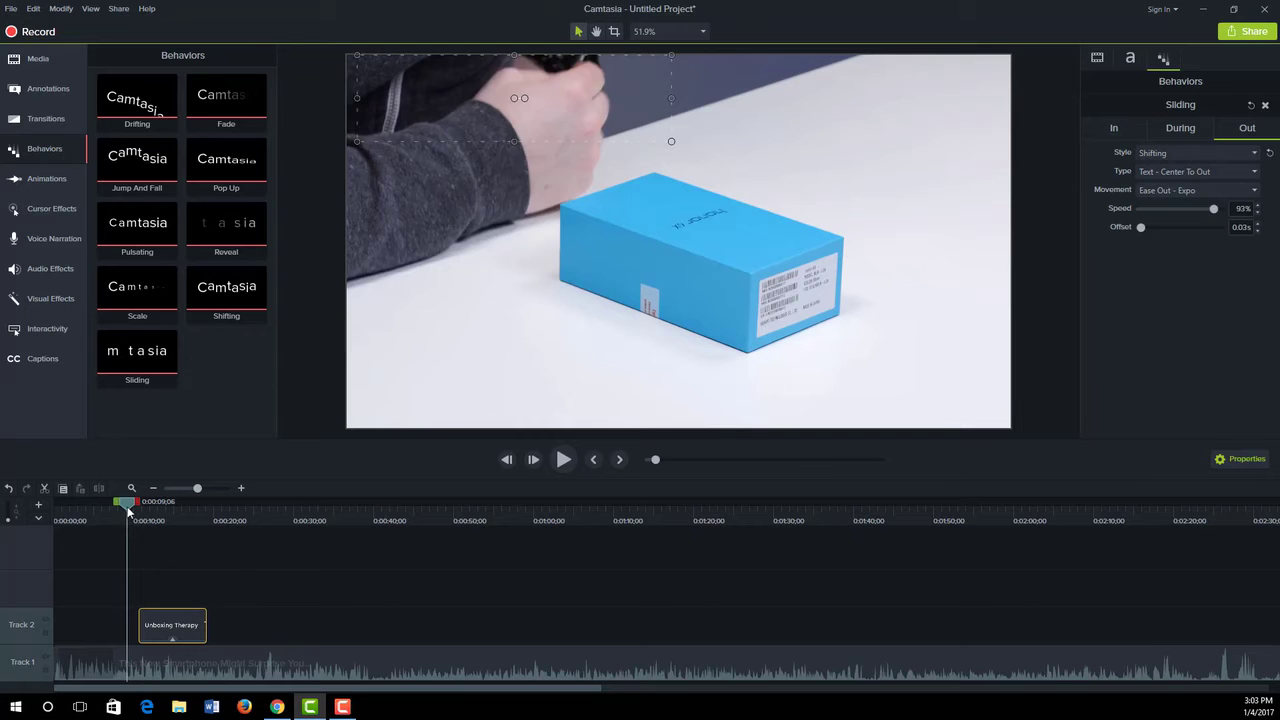
key("space")
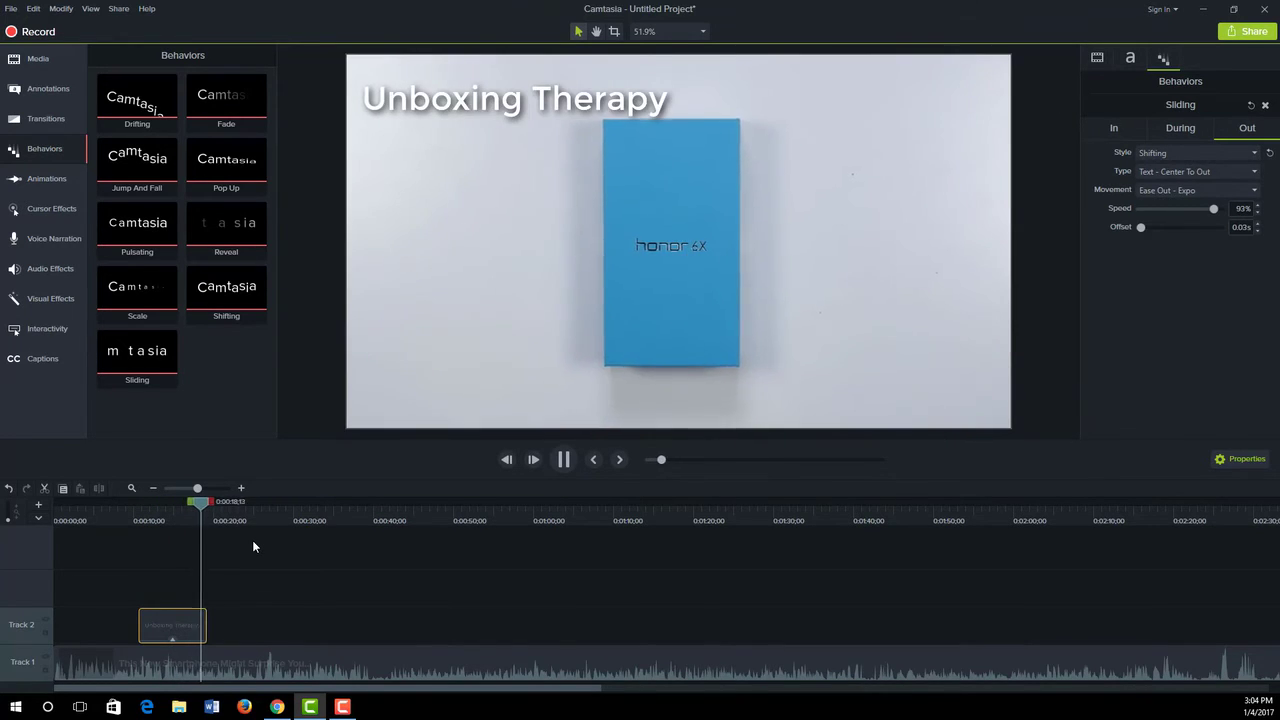
left_click(216, 498)
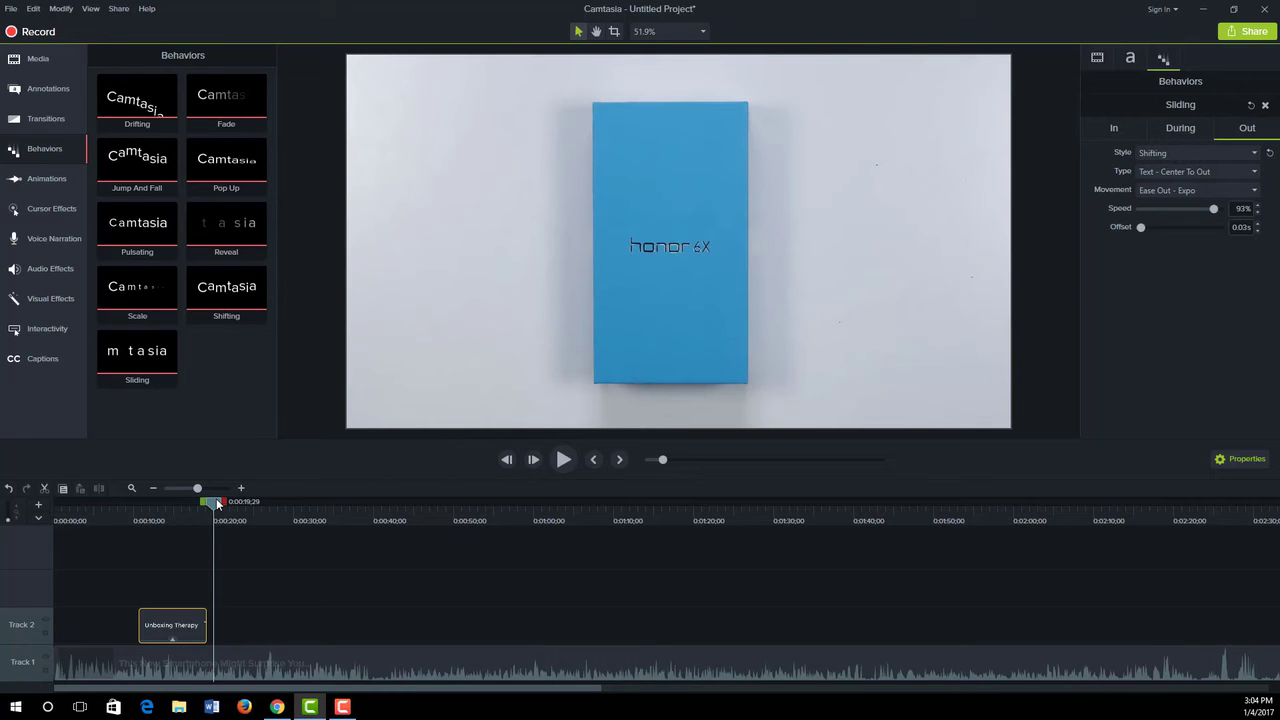
- Remove all effects from the Unboxing Therapy callout on Track 2
left_click_drag(215, 498, 123, 500)
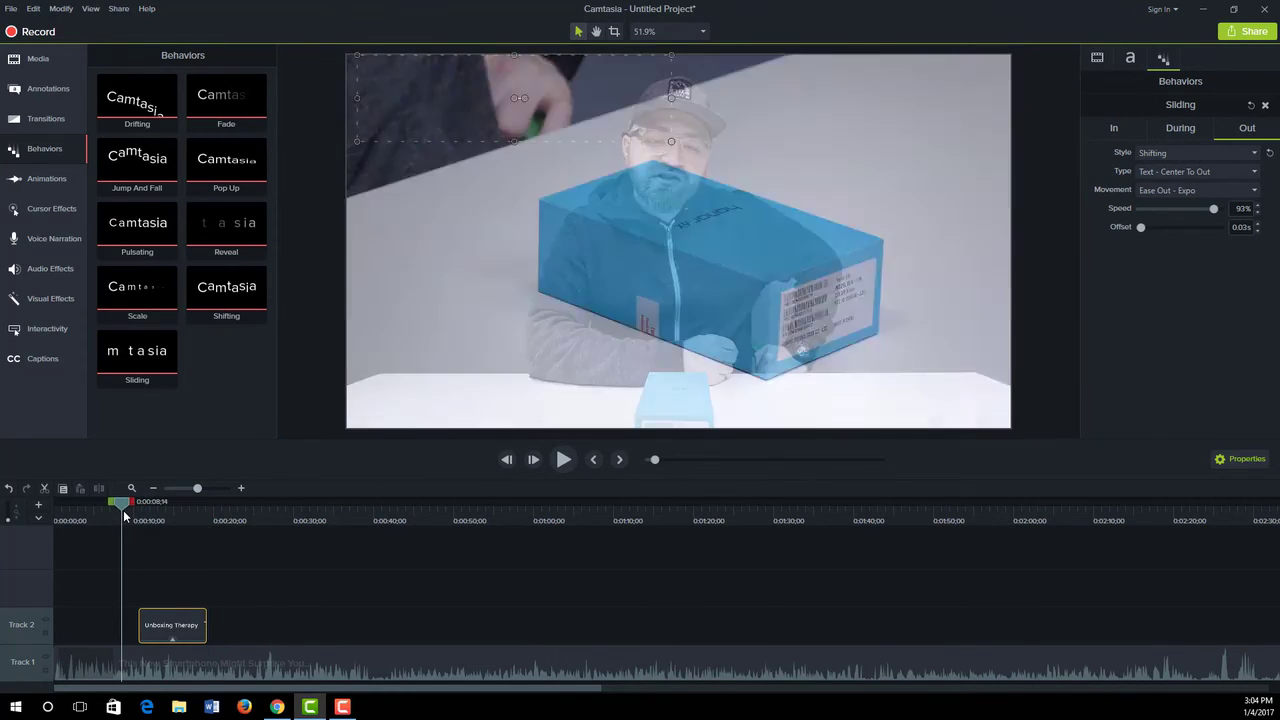
right_click(176, 624)
mouse_move(208, 600)
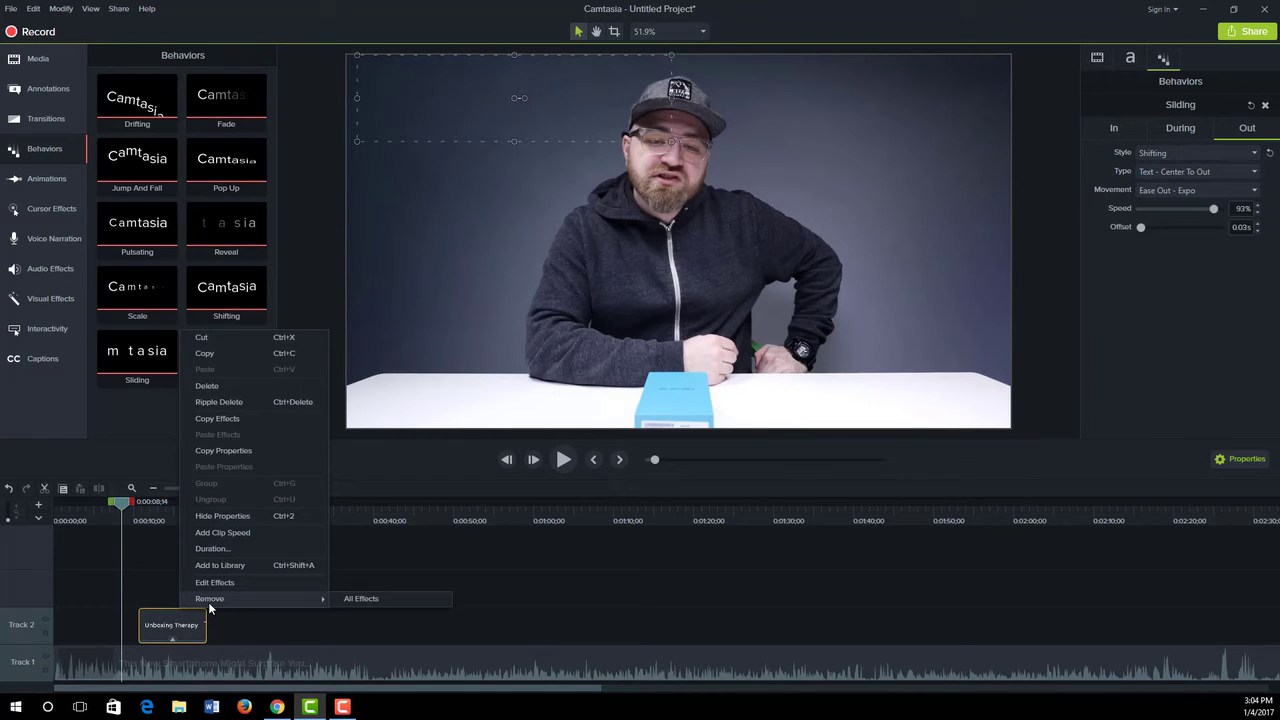
left_click(362, 599)
- Apply the Pulsating behavior to the Unboxing Therapy callout and play back the text animation
mouse_move(122, 510)
left_mouse_down()
mouse_move(220, 518)
mouse_move(131, 524)
left_mouse_up()
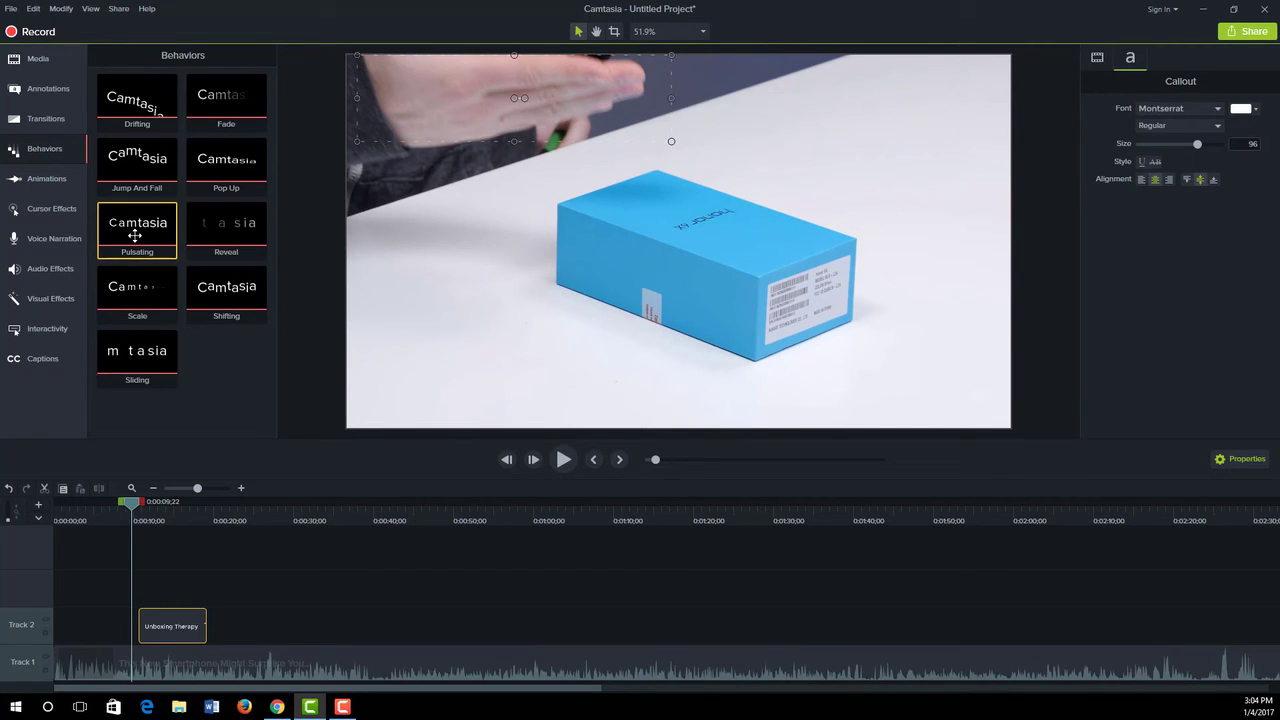
left_click_drag(135, 235, 172, 624)
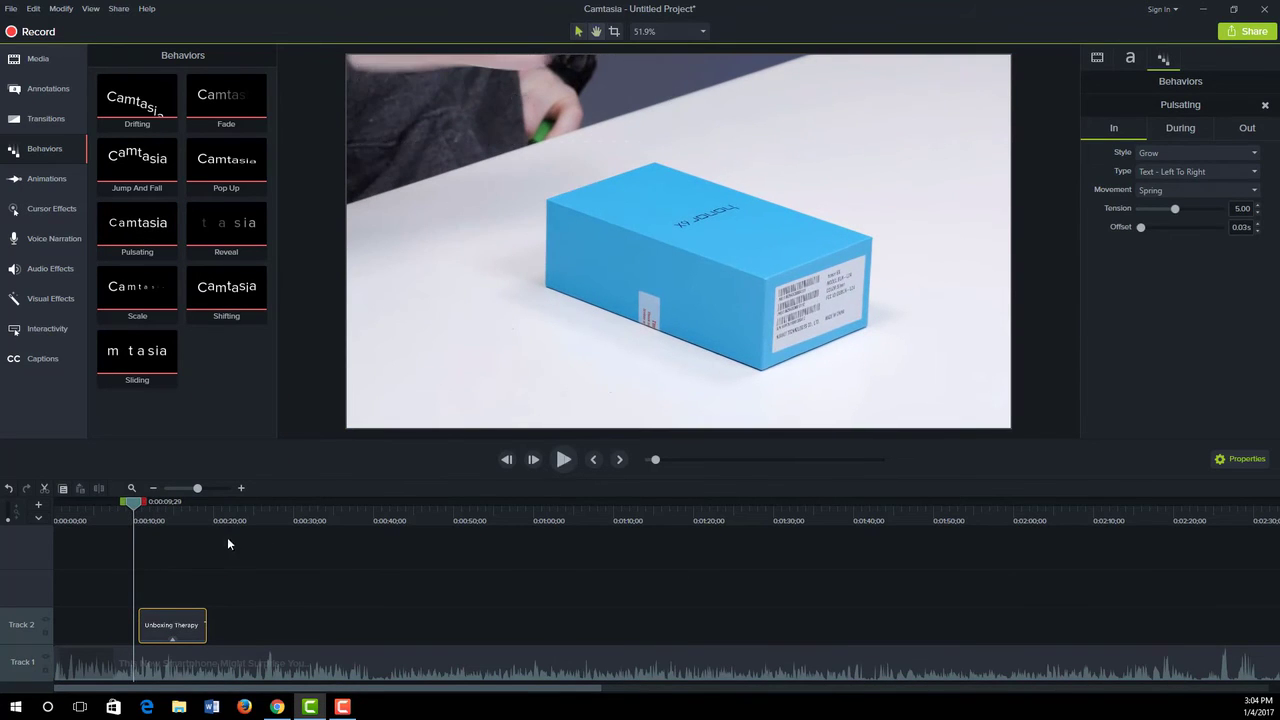
key("space")
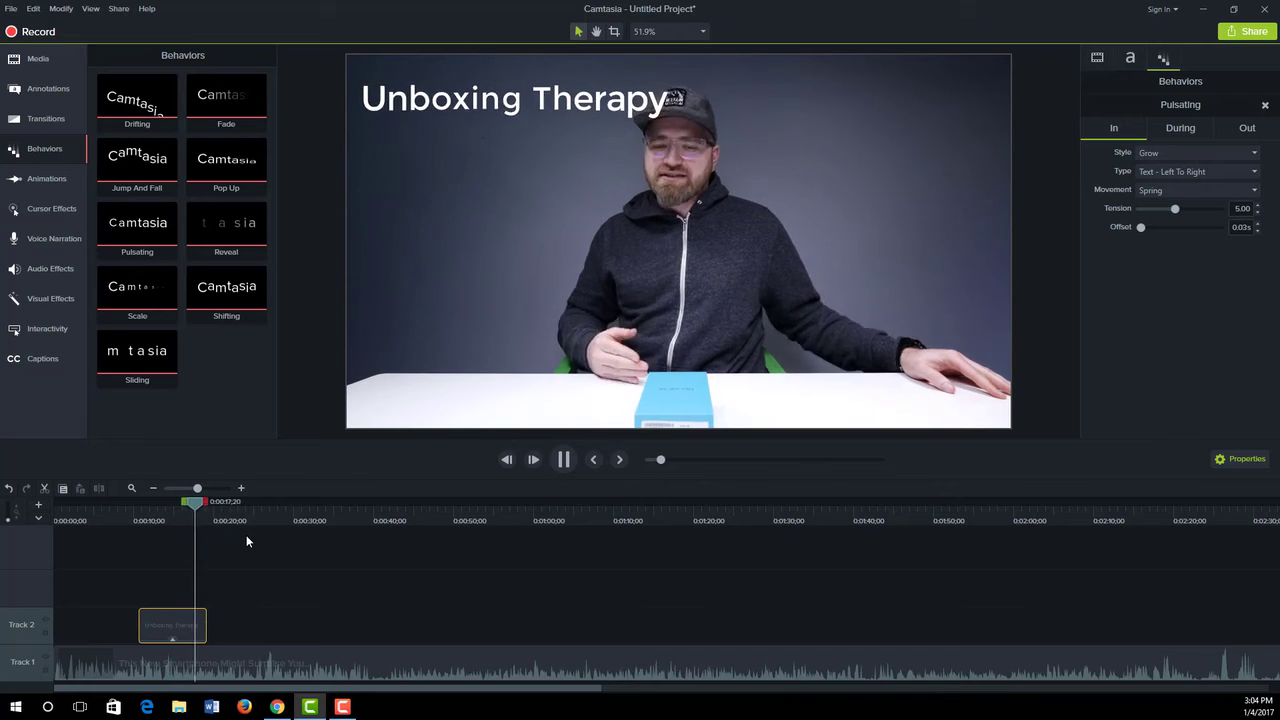
left_click_drag(212, 501, 143, 505)
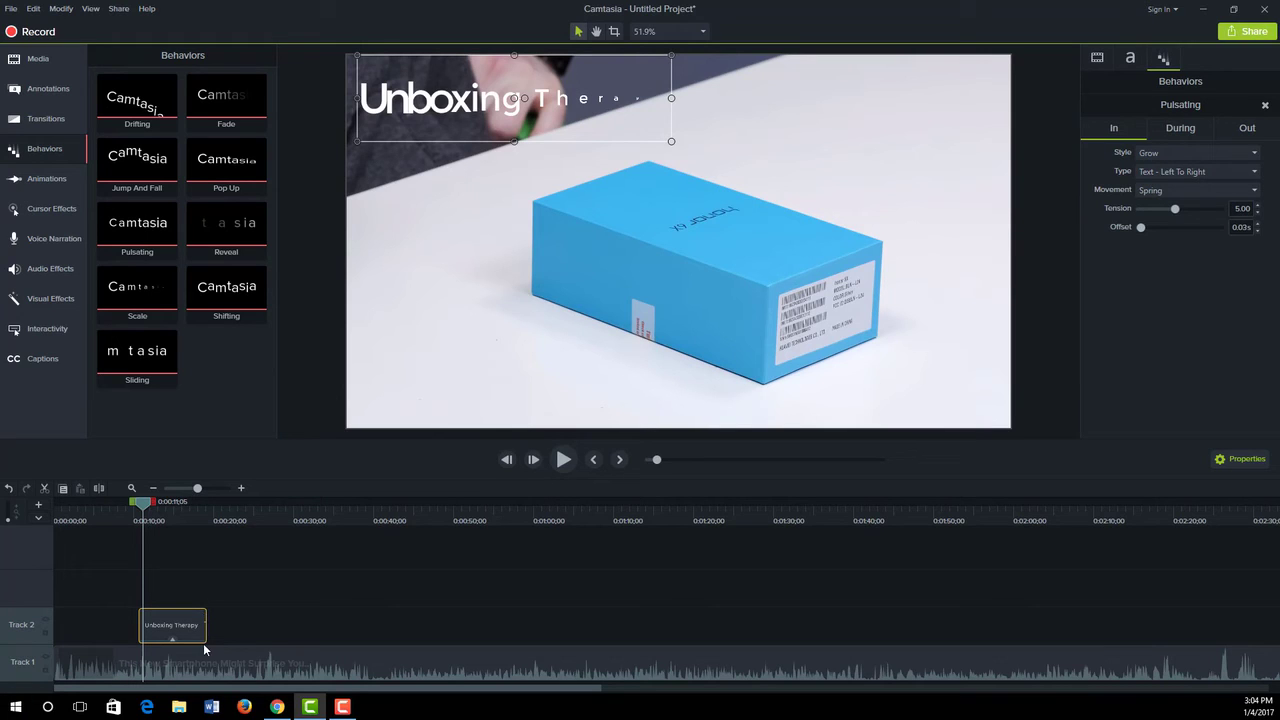
- Review the During and Out settings of the callout's Pulsating behavior
left_click(1181, 128)
left_click(1247, 128)
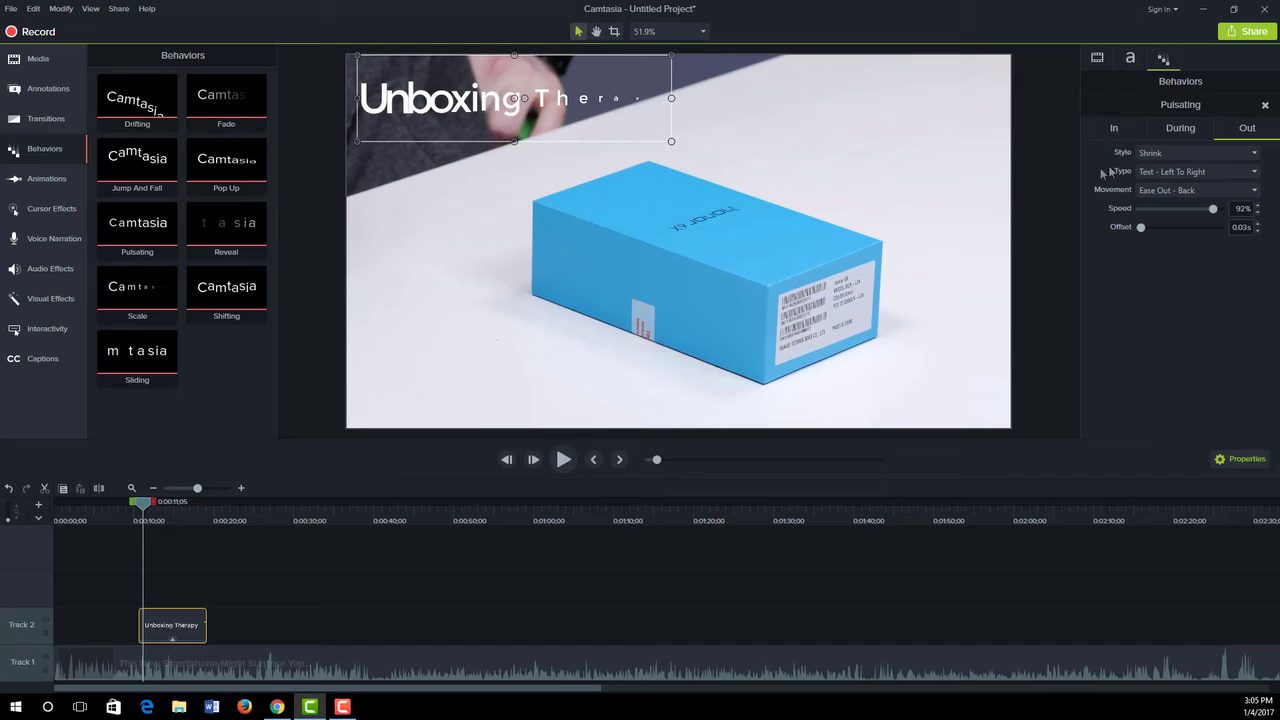
left_click_drag(150, 508, 134, 508)
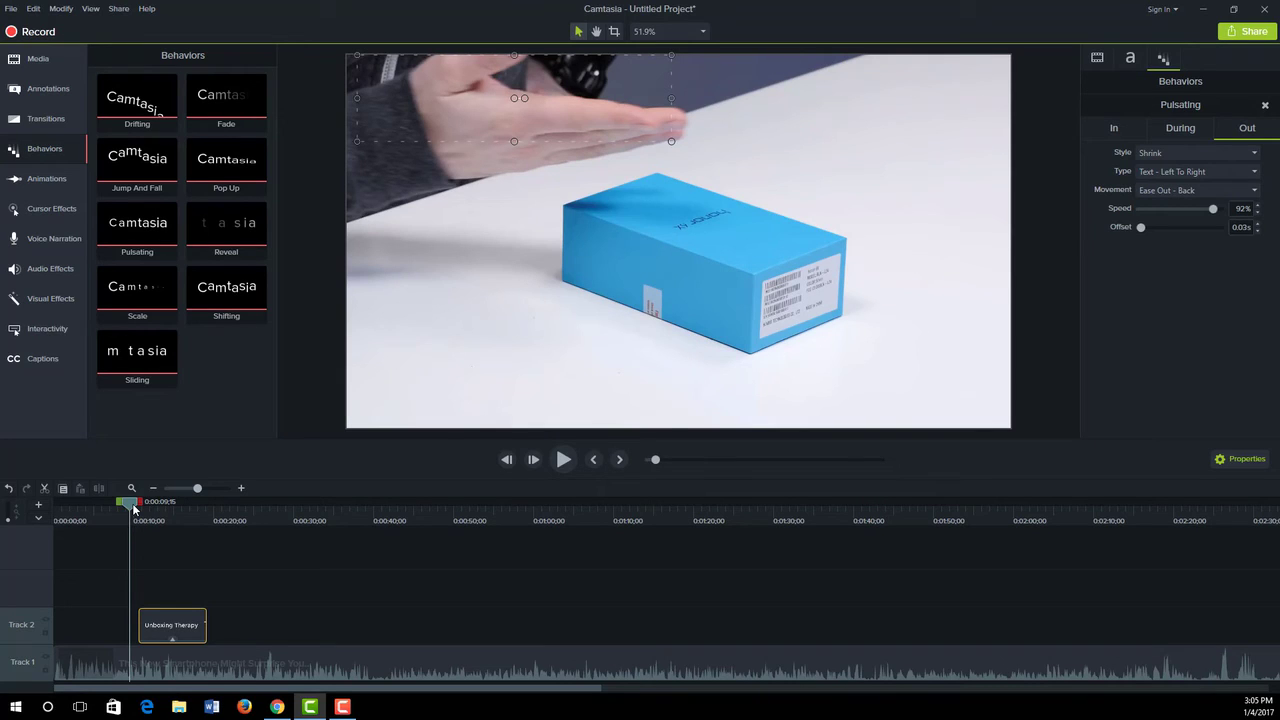
- Add the unboxtherapy image from the media bin to Track 2 after the callout, starting at about 22 seconds
left_click(36, 60)
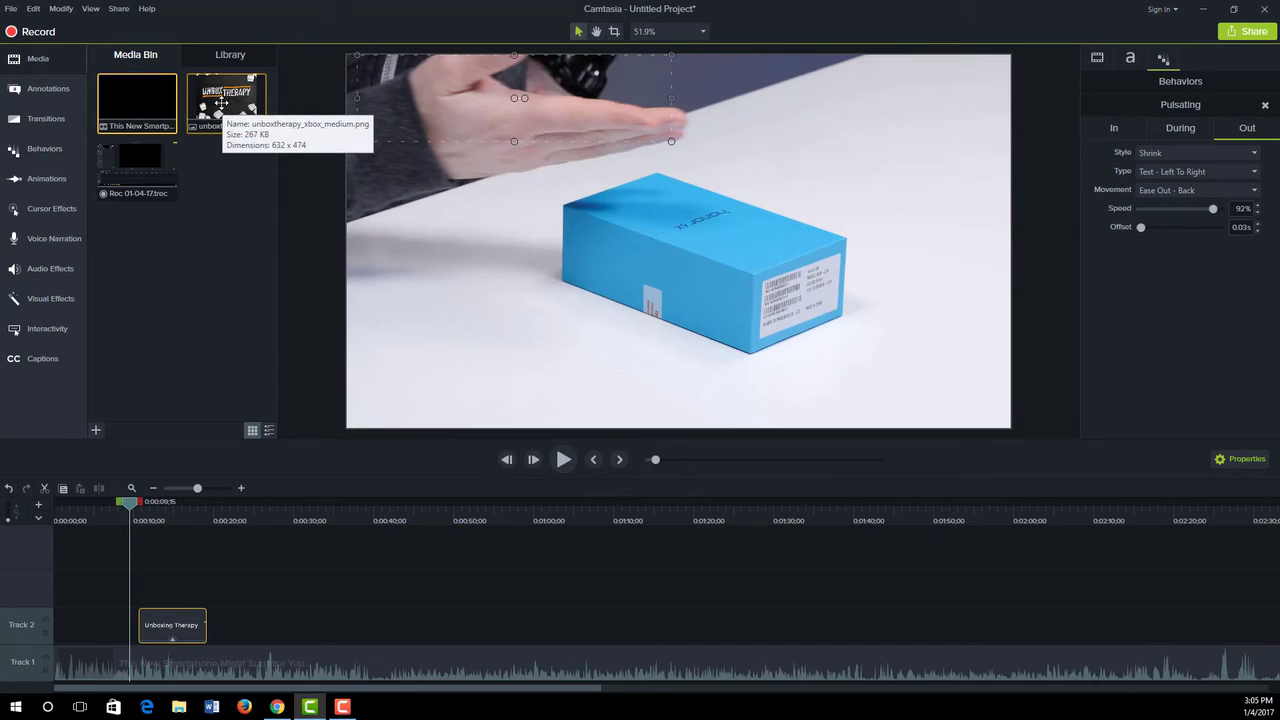
left_click(217, 327)
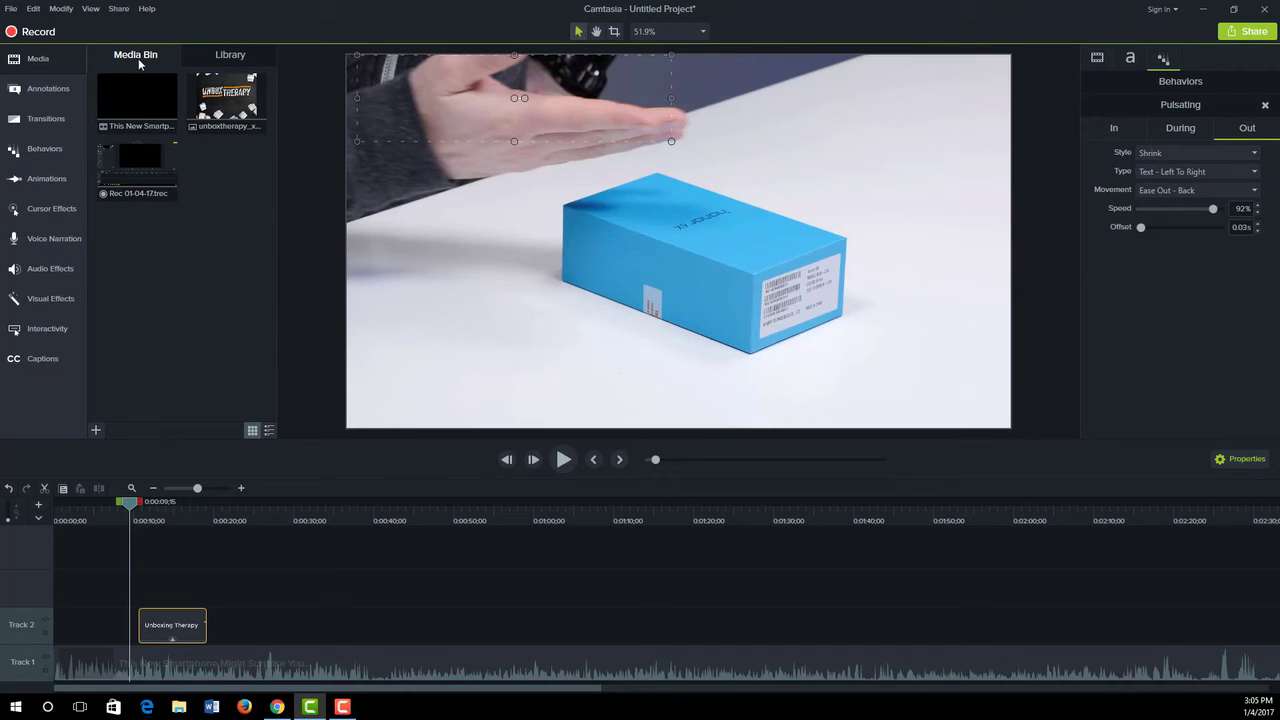
left_click(227, 92)
left_click_drag(227, 92, 223, 629)
- Move the image to the lower-left corner of the video frame and scale it down to about 68%
left_click_drag(129, 520, 249, 520)
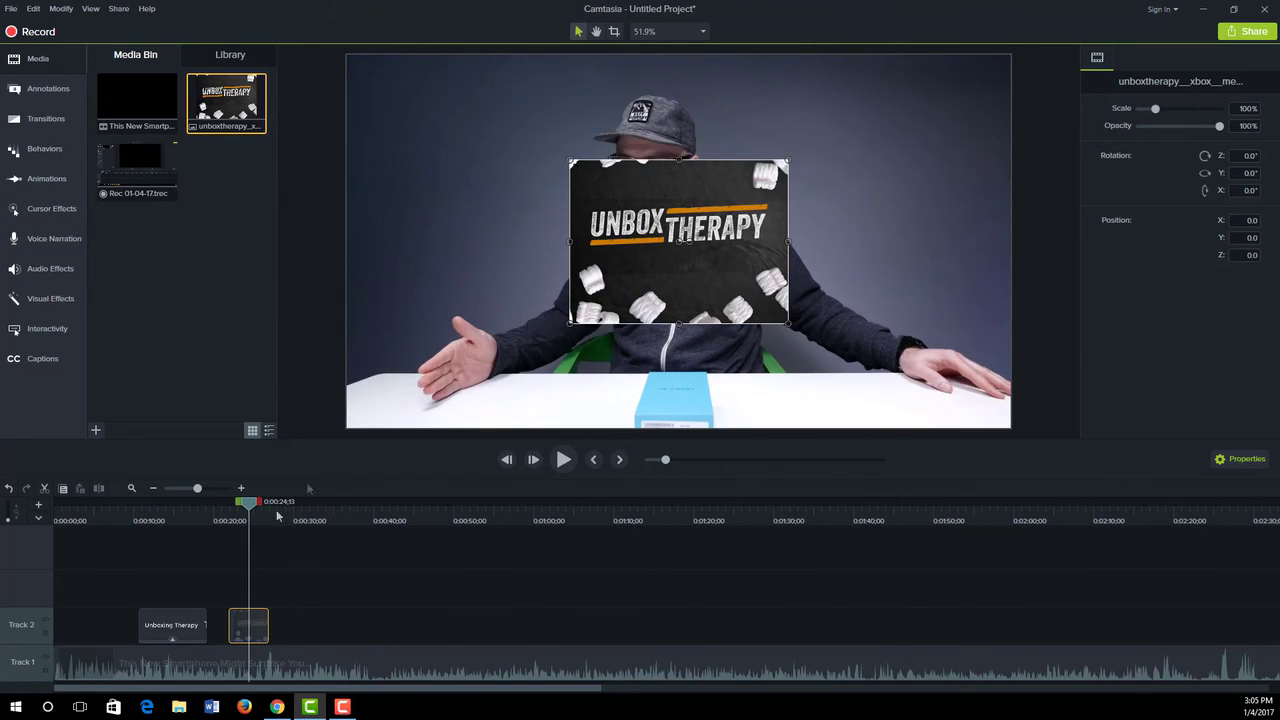
left_click_drag(637, 248, 435, 329)
left_click_drag(586, 242, 497, 291)
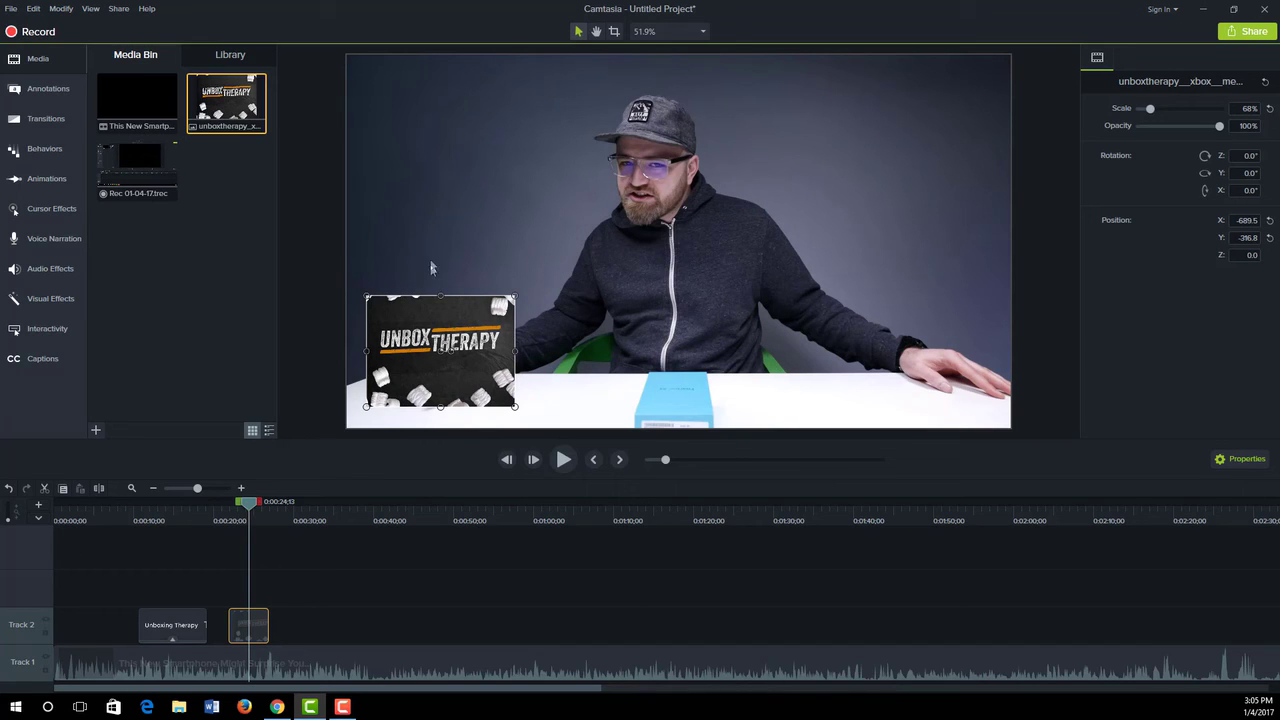
- Apply the Pop Up behavior to the unboxtherapy image and scrub through its entrance
left_click(38, 151)
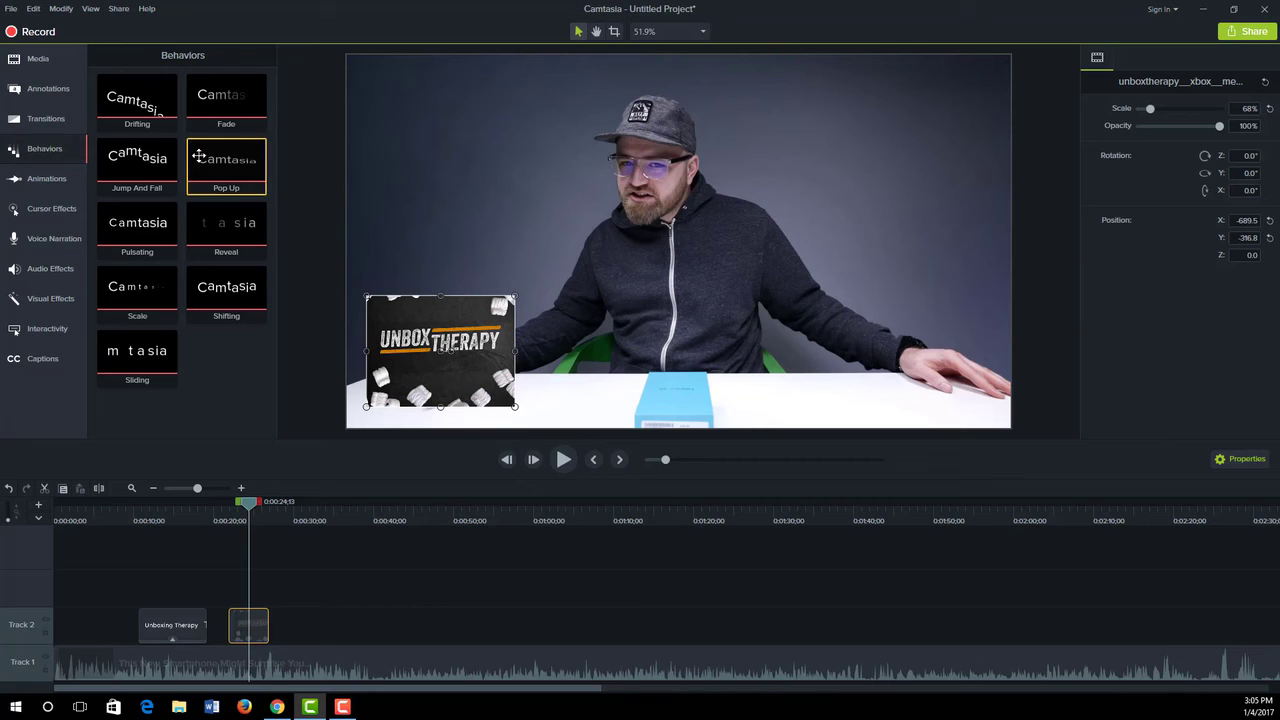
left_click_drag(200, 157, 242, 628)
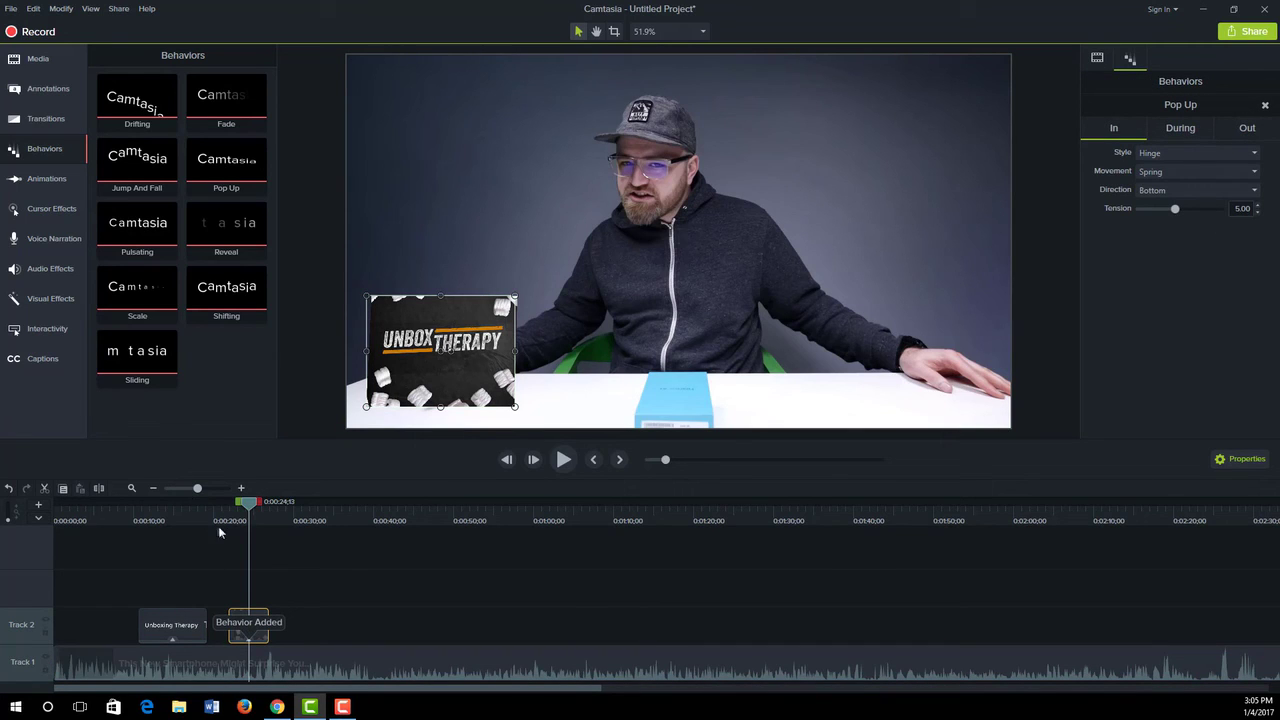
left_click_drag(248, 505, 222, 508)
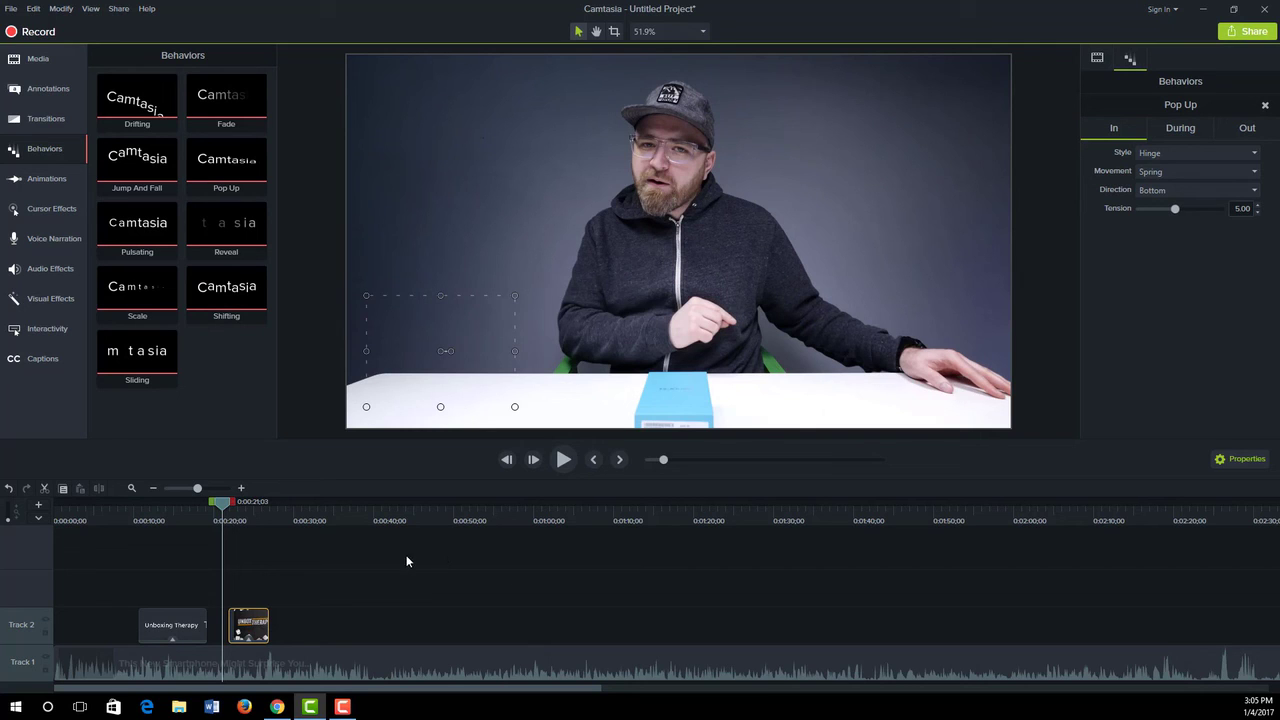
left_click_drag(226, 503, 248, 525)
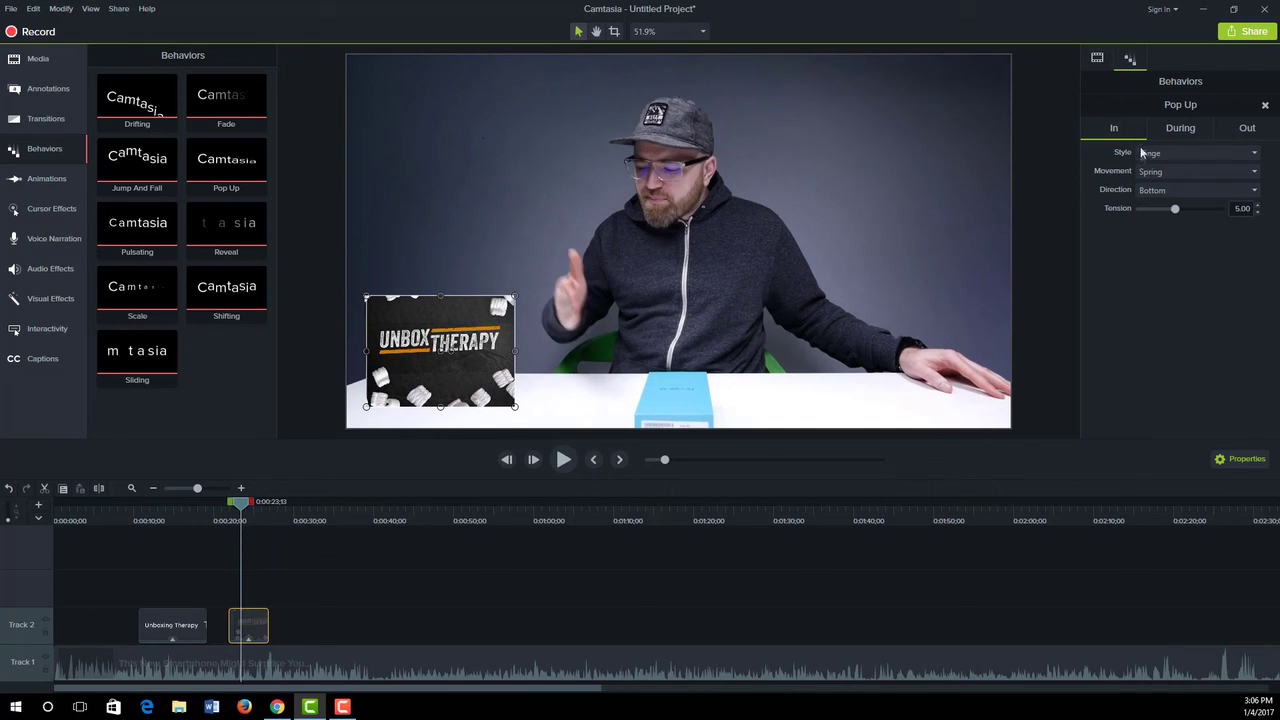
- Adjust the During style of the image's Pop Up behavior and set its Out speed to 69%
left_click(1180, 127)
left_click(1195, 152)
left_click(1180, 165)
left_click_drag(1183, 209, 1175, 210)
left_click(1247, 127)
- Play back the image's Pop Up animation from about 21 seconds to past the clip's end
left_click_drag(242, 502, 221, 502)
key("space")
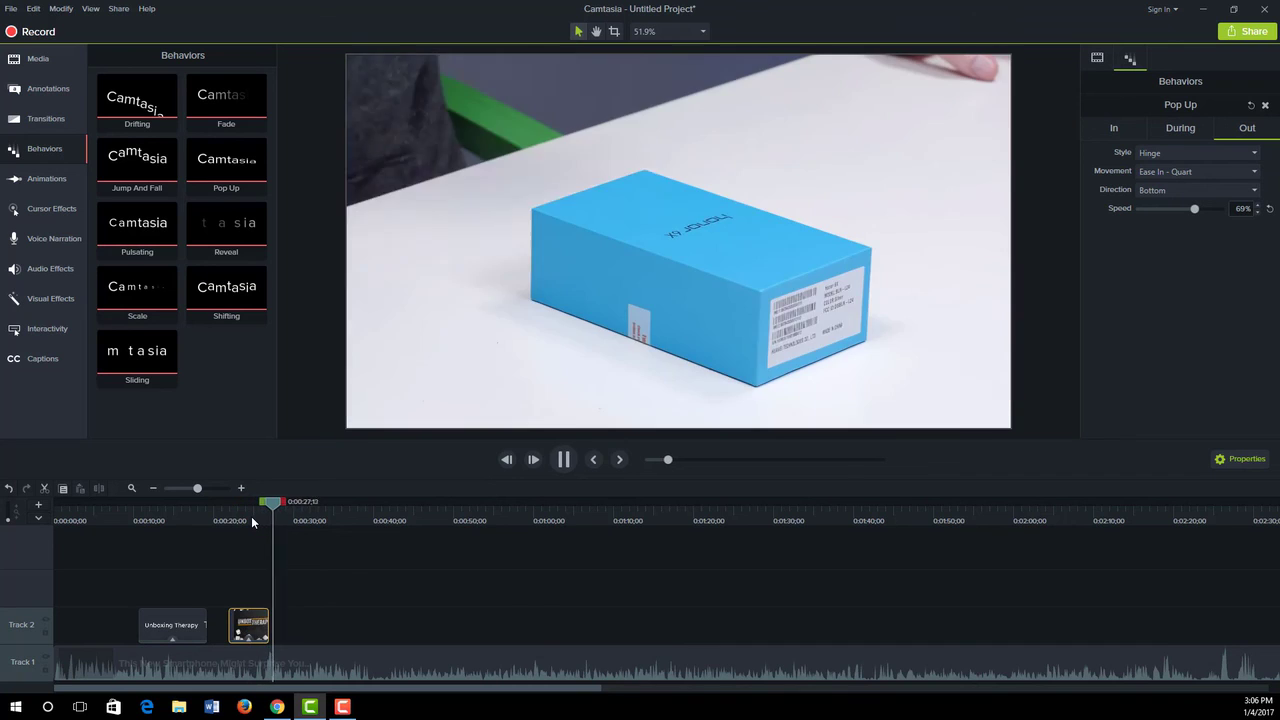
left_click(281, 510)
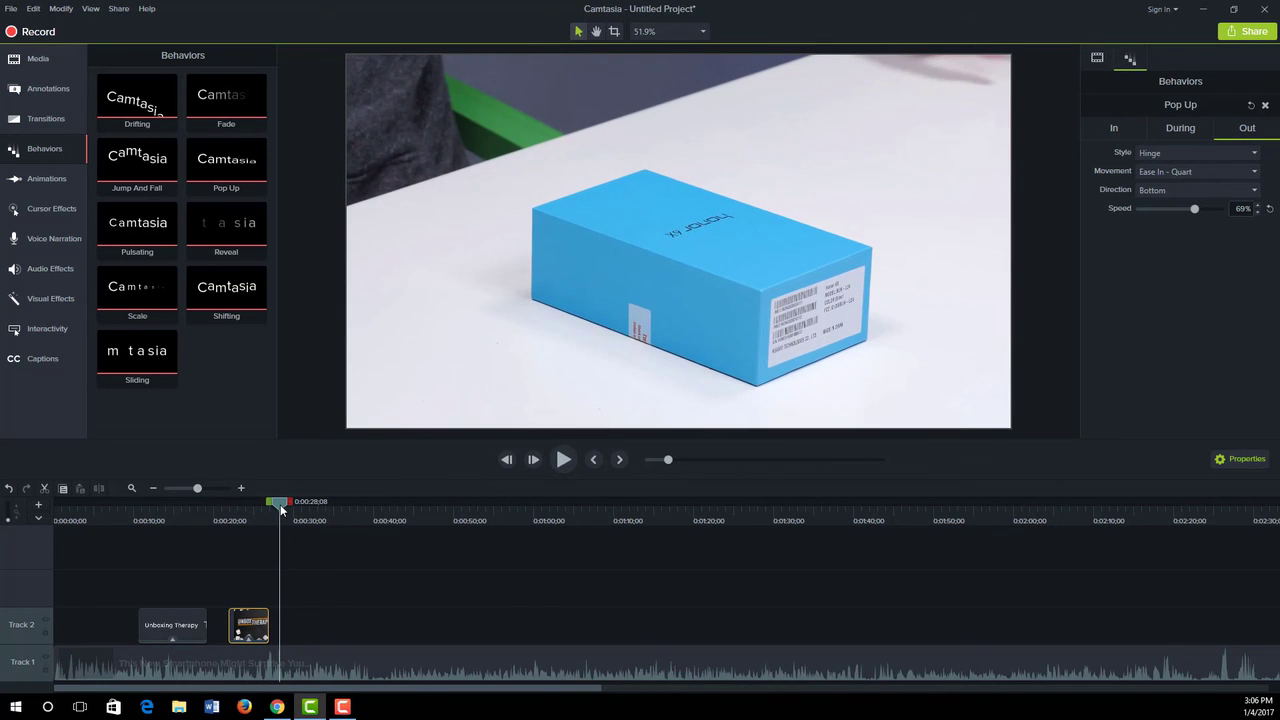